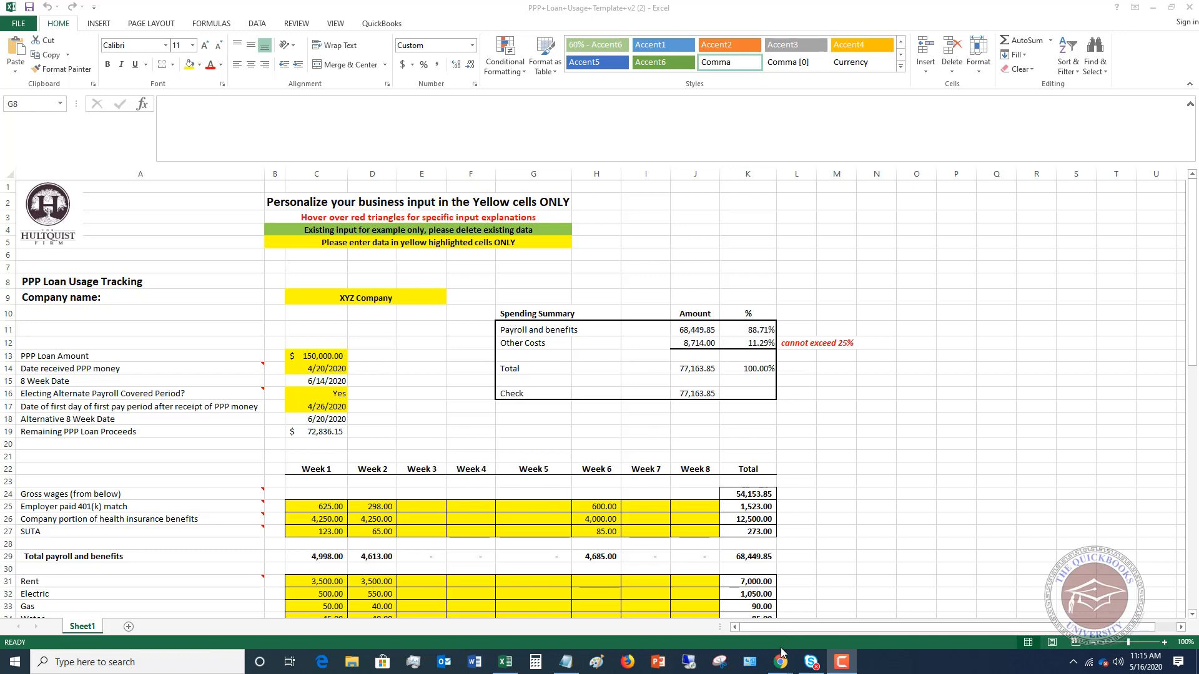
# - Switch to Chrome and look through the SBA Form 3508 Paycheck Protection Program loan forgiveness application, including its calculation form and Schedule A worksheet
pyautogui.moveTo(780, 663)
pyautogui.click(830, 618)
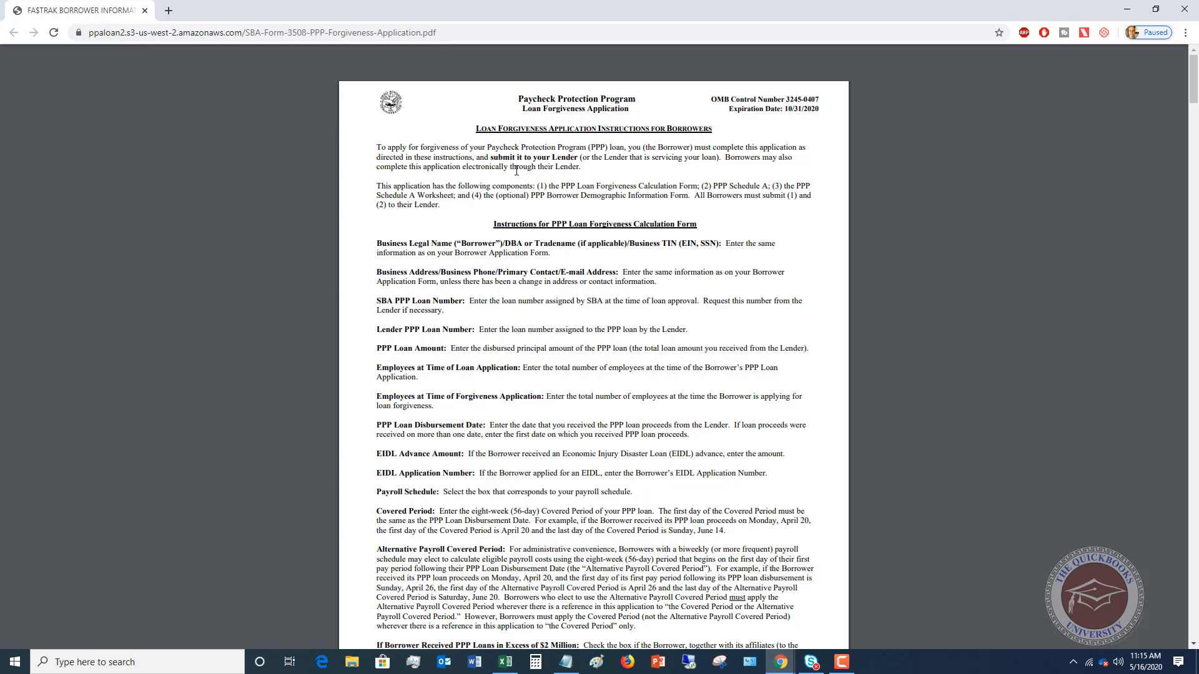
pyautogui.scroll(-6, 576, 225)
pyautogui.scroll(6, 566, 211)
pyautogui.scroll(-2, 588, 261)
pyautogui.scroll(2, 587, 261)
pyautogui.scroll(-20, 587, 261)
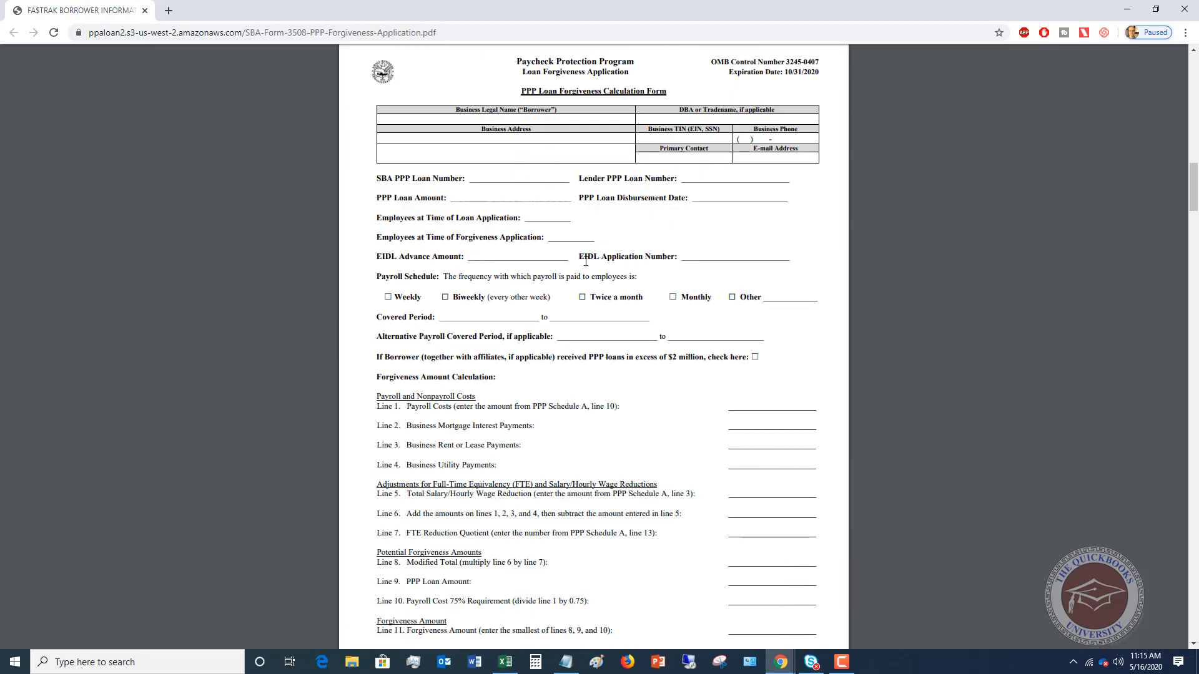
pyautogui.scroll(-20, 575, 265)
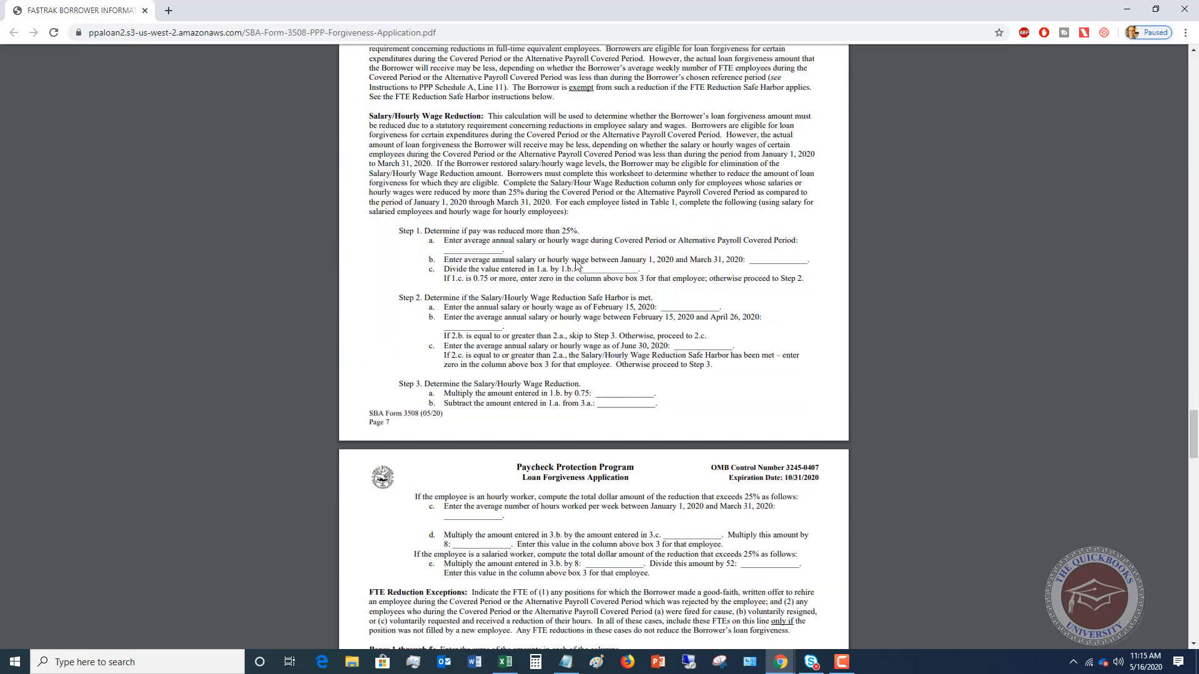
pyautogui.scroll(-20, 577, 262)
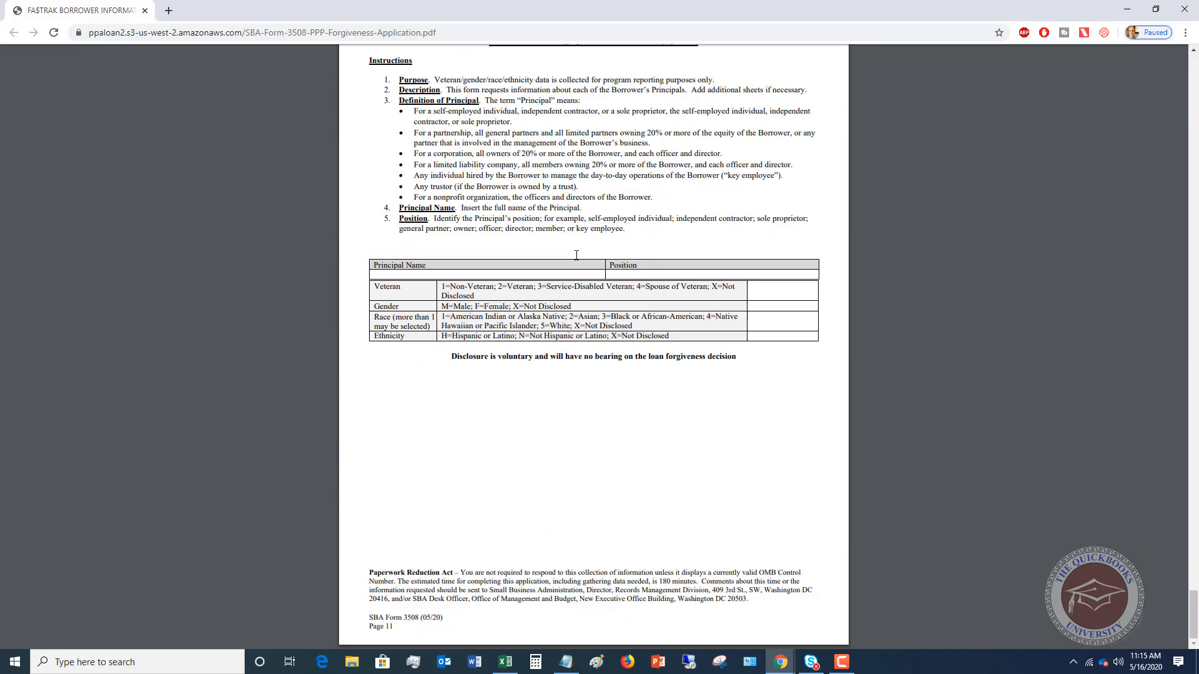
pyautogui.scroll(20, 576, 254)
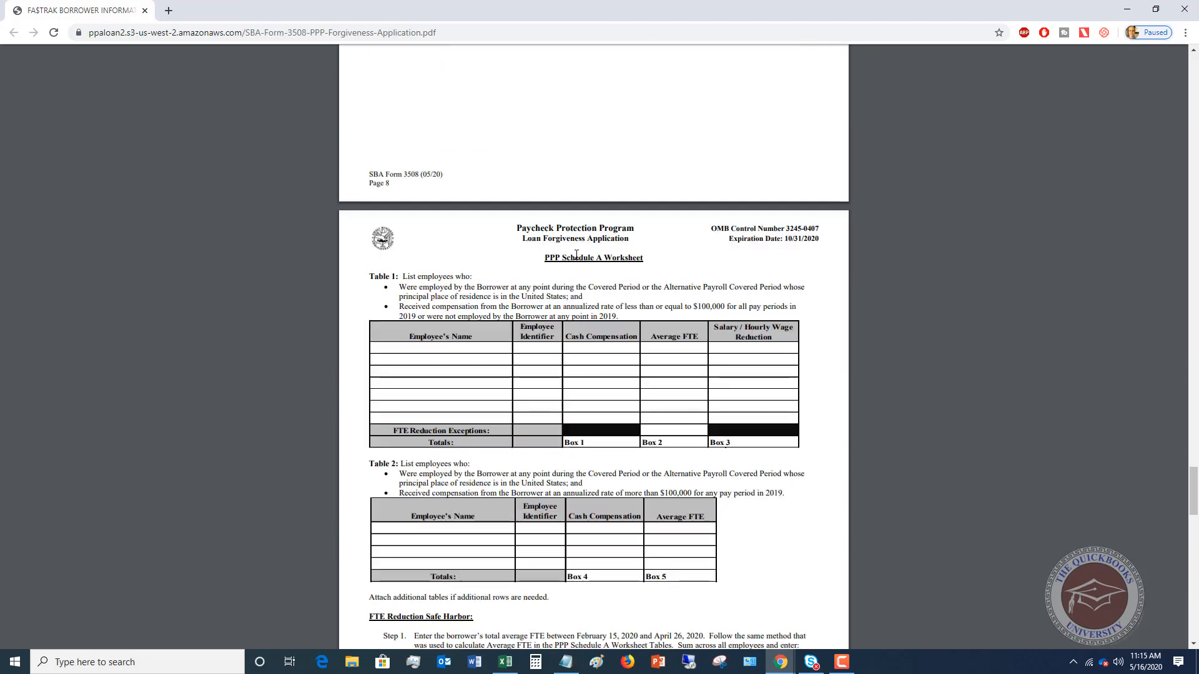
pyautogui.scroll(15, 576, 255)
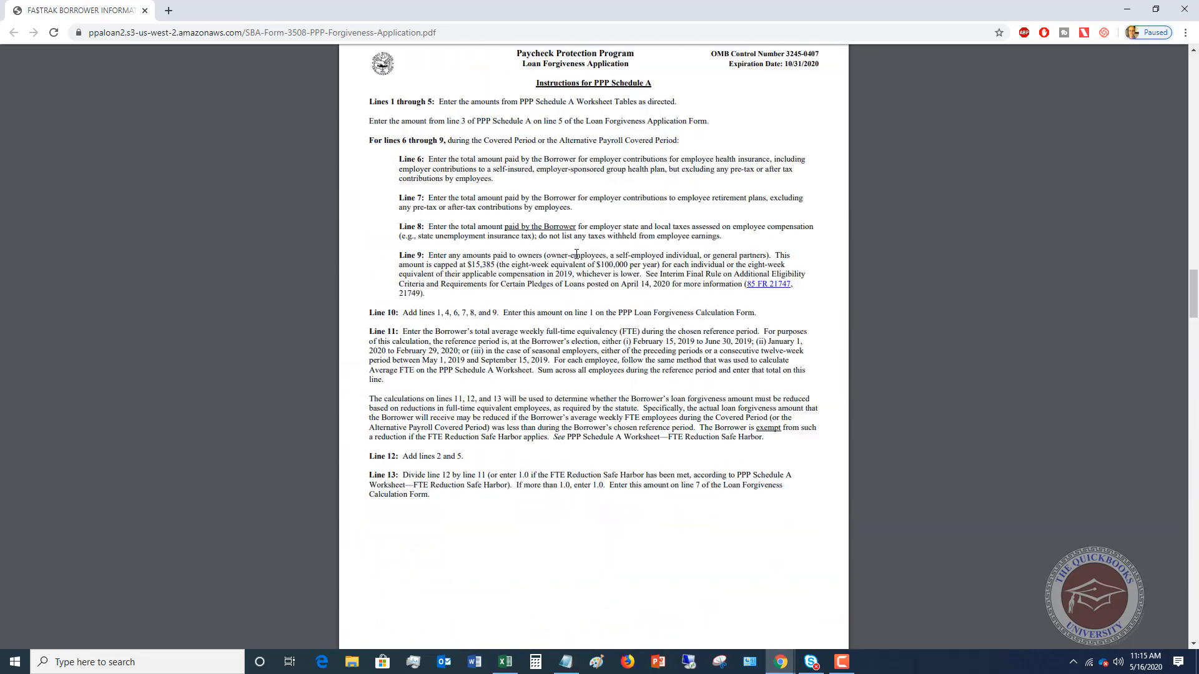
pyautogui.scroll(6, 576, 254)
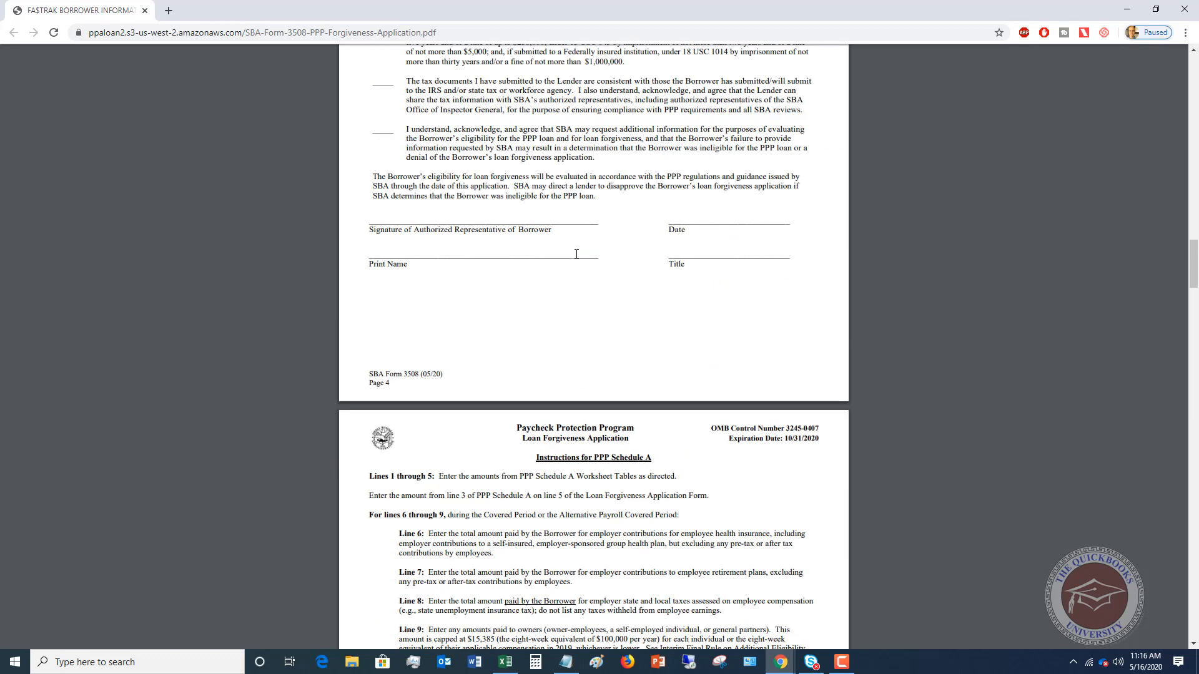
pyautogui.scroll(16, 612, 338)
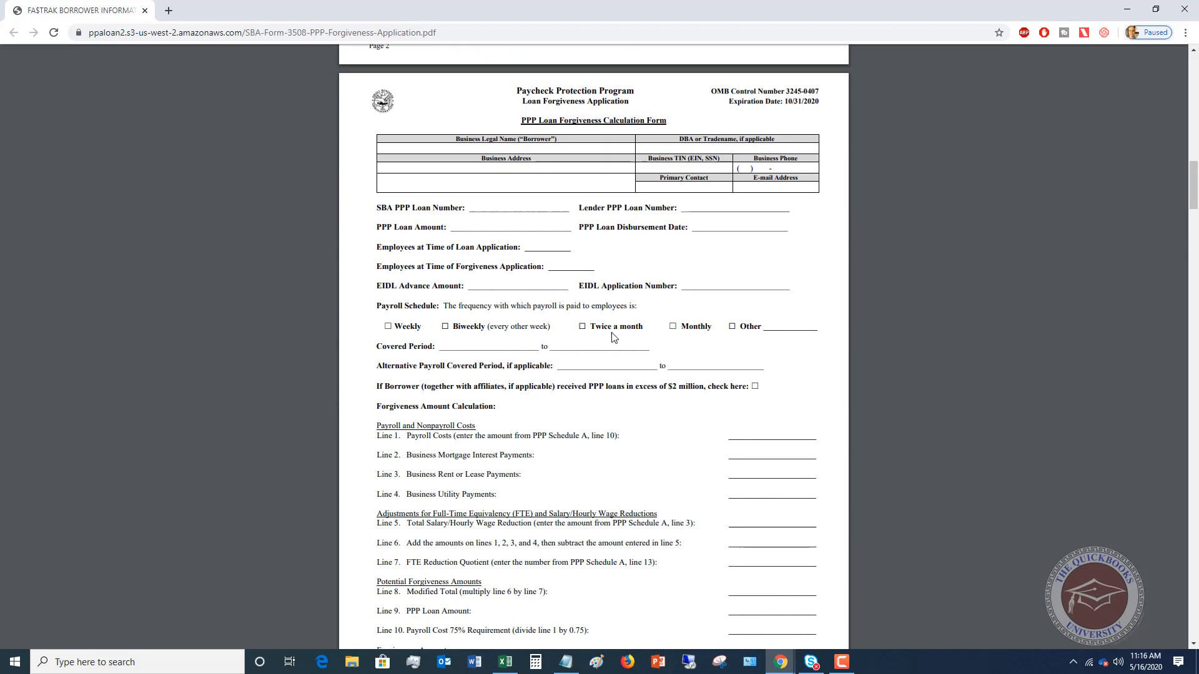
pyautogui.scroll(20, 612, 339)
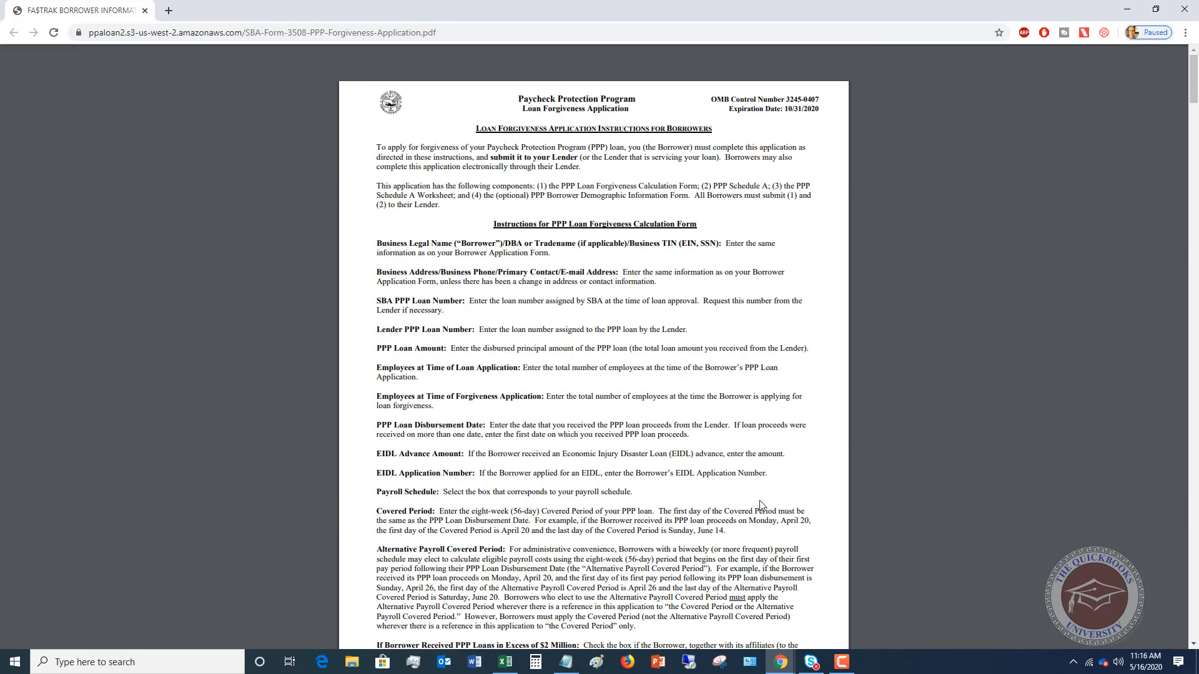
# - Return to the Excel loan usage template and inspect the payroll and other costs amounts in the Spending Summary and the 8 Week Date formula
pyautogui.click(505, 662)
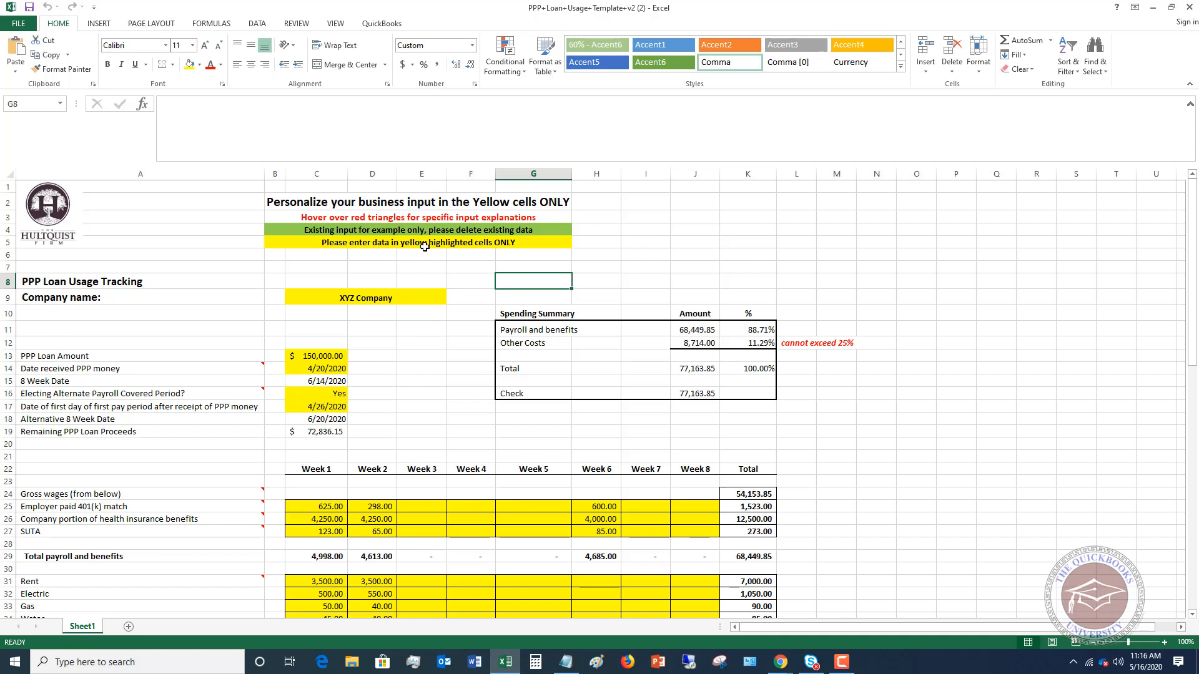
pyautogui.click(691, 329)
pyautogui.click(687, 343)
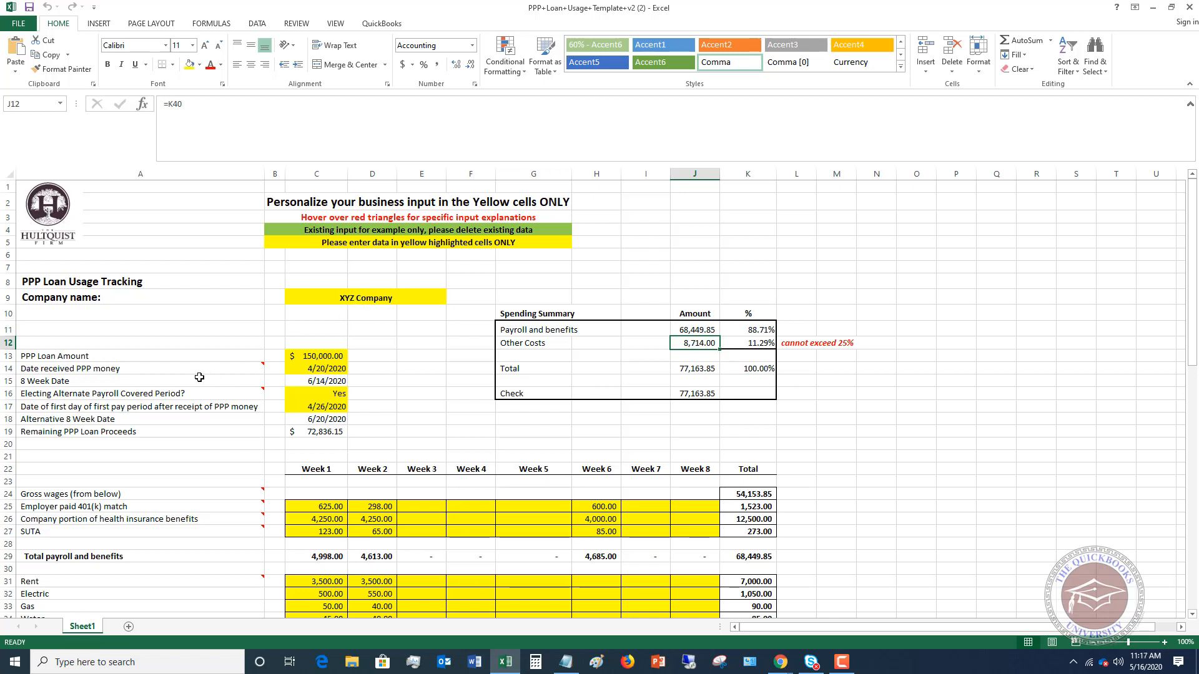
pyautogui.moveTo(207, 372)
pyautogui.click(302, 381)
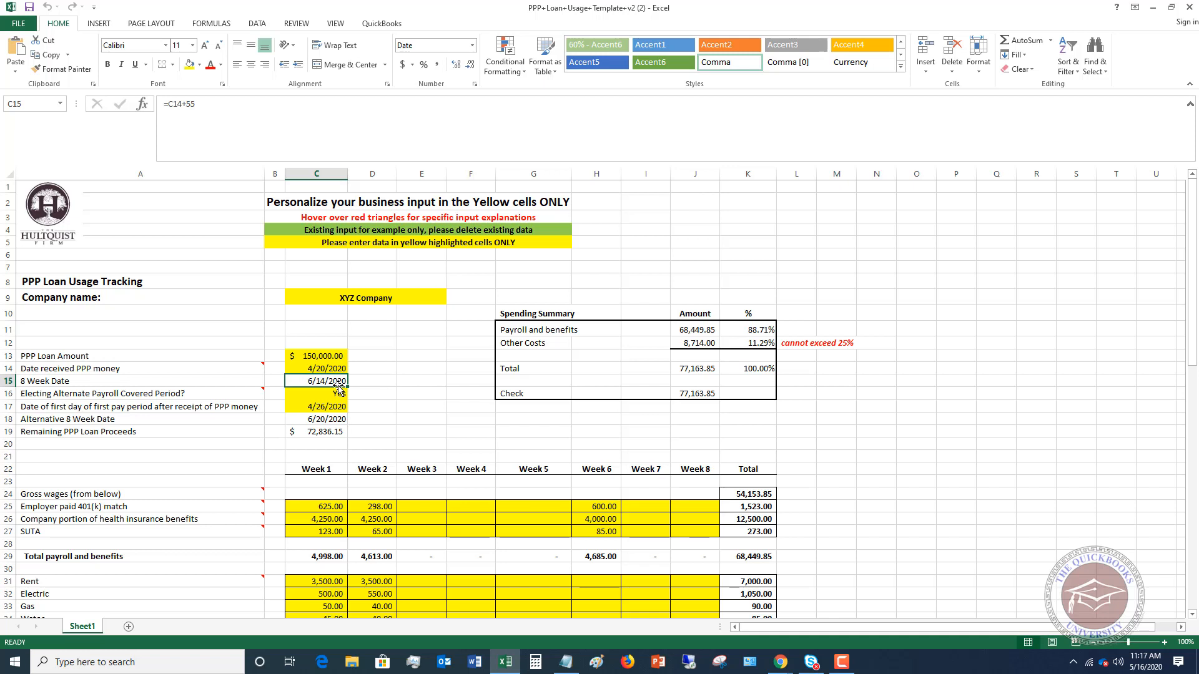
# - Choose Yes for electing the Alternate Payroll Covered Period and inspect the first pay period date and the Alternative 8 Week Date
pyautogui.moveTo(259, 397)
pyautogui.click(344, 394)
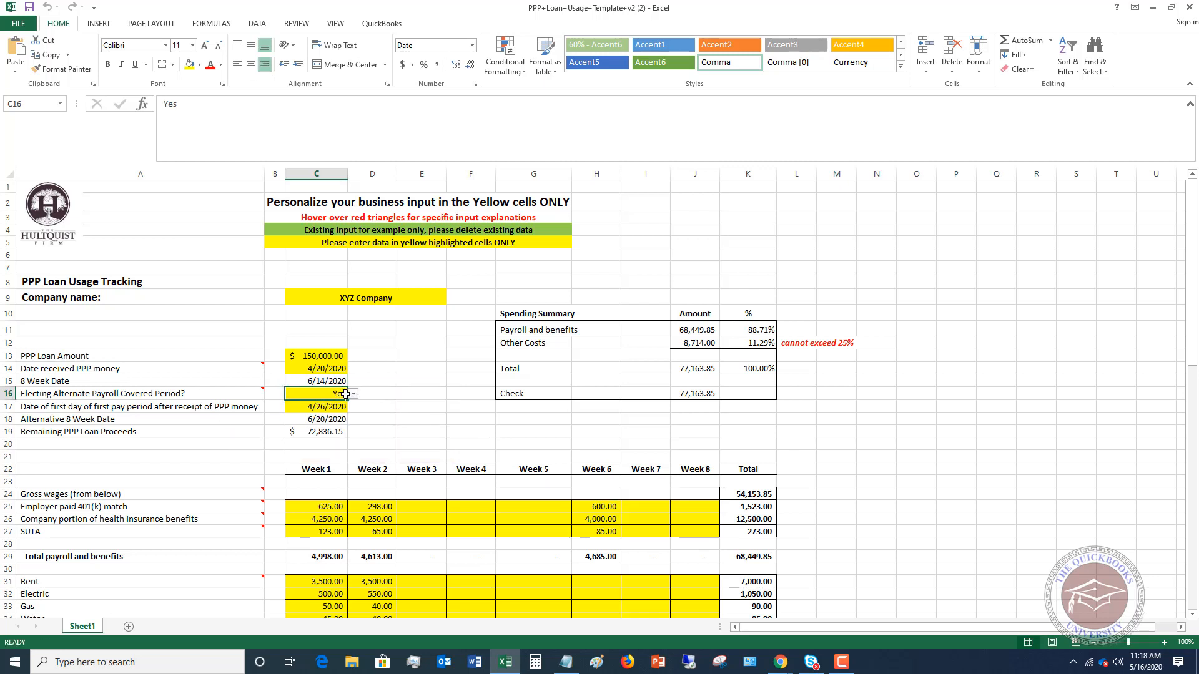
pyautogui.click(353, 393)
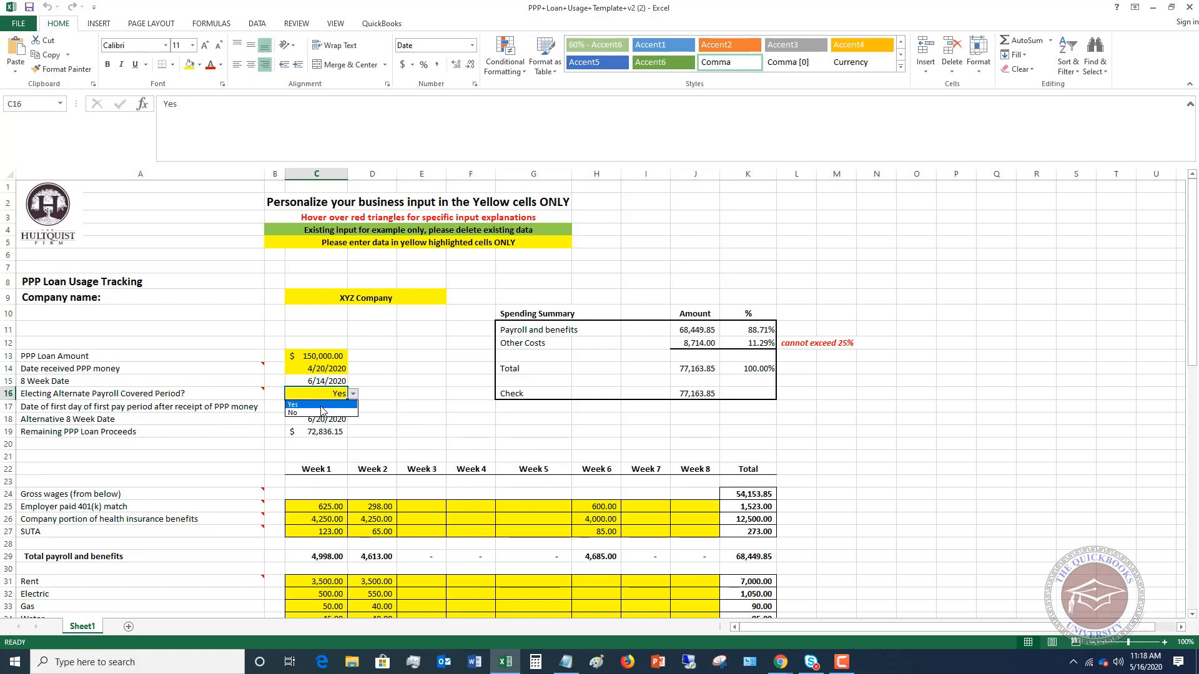
pyautogui.click(321, 405)
pyautogui.click(325, 406)
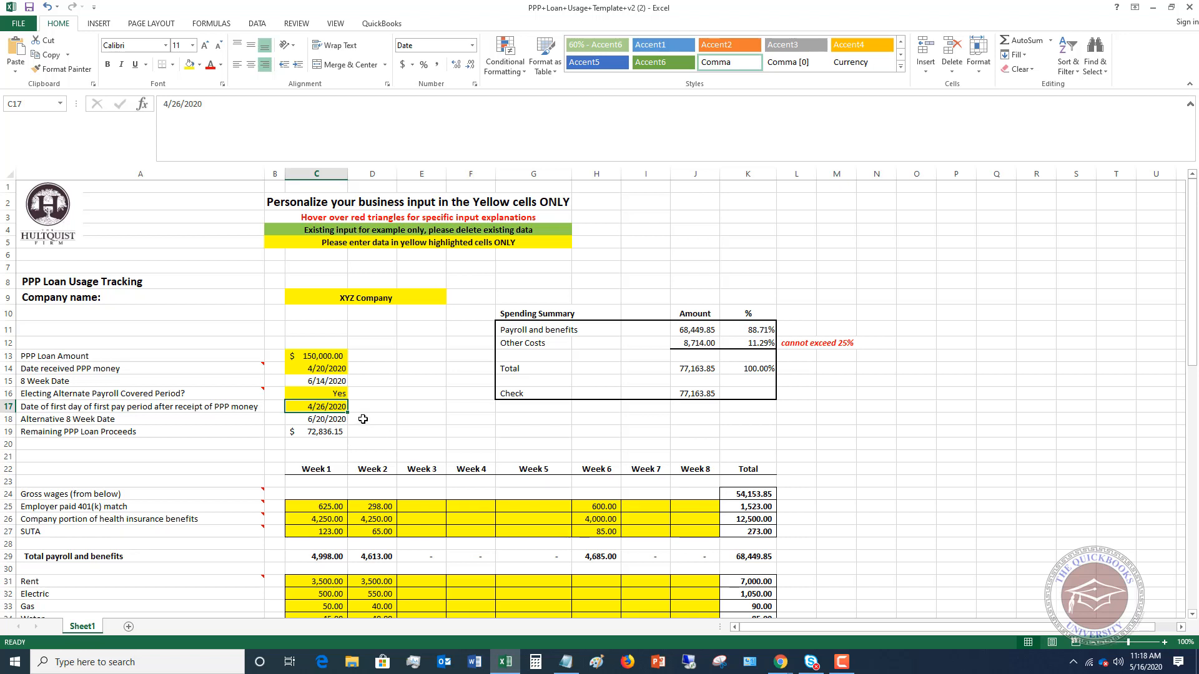
pyautogui.click(326, 417)
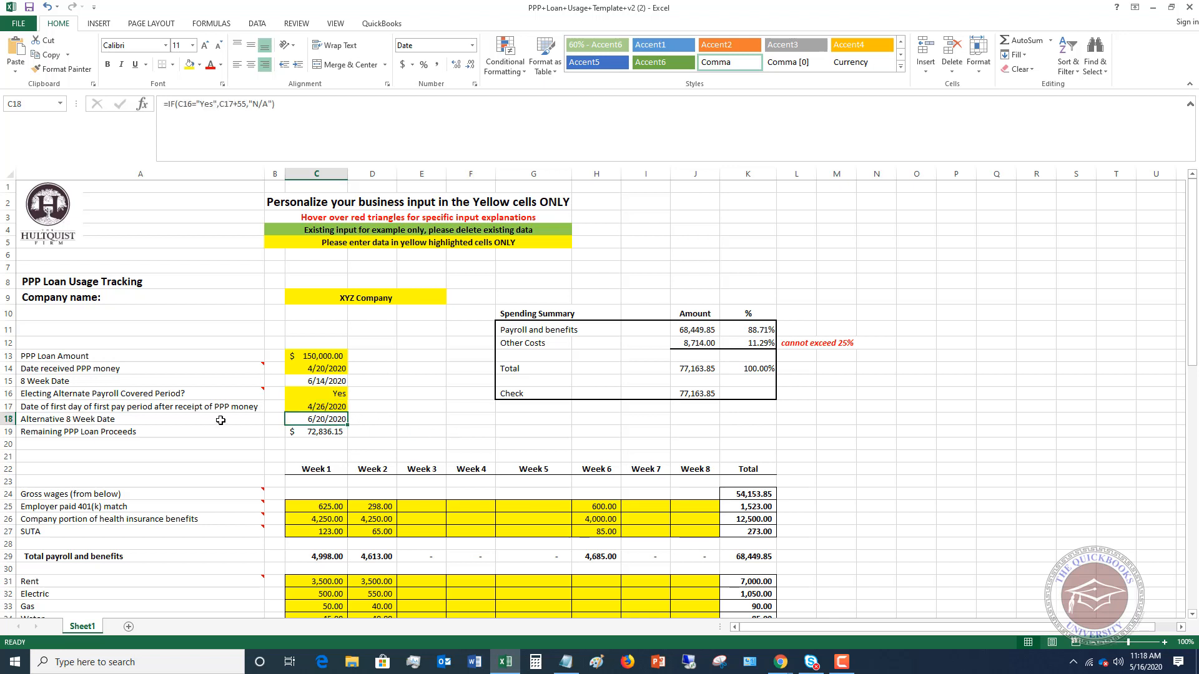
# - Switch the Alternate Payroll Covered Period election to No and back to Yes
pyautogui.click(344, 393)
pyautogui.click(353, 393)
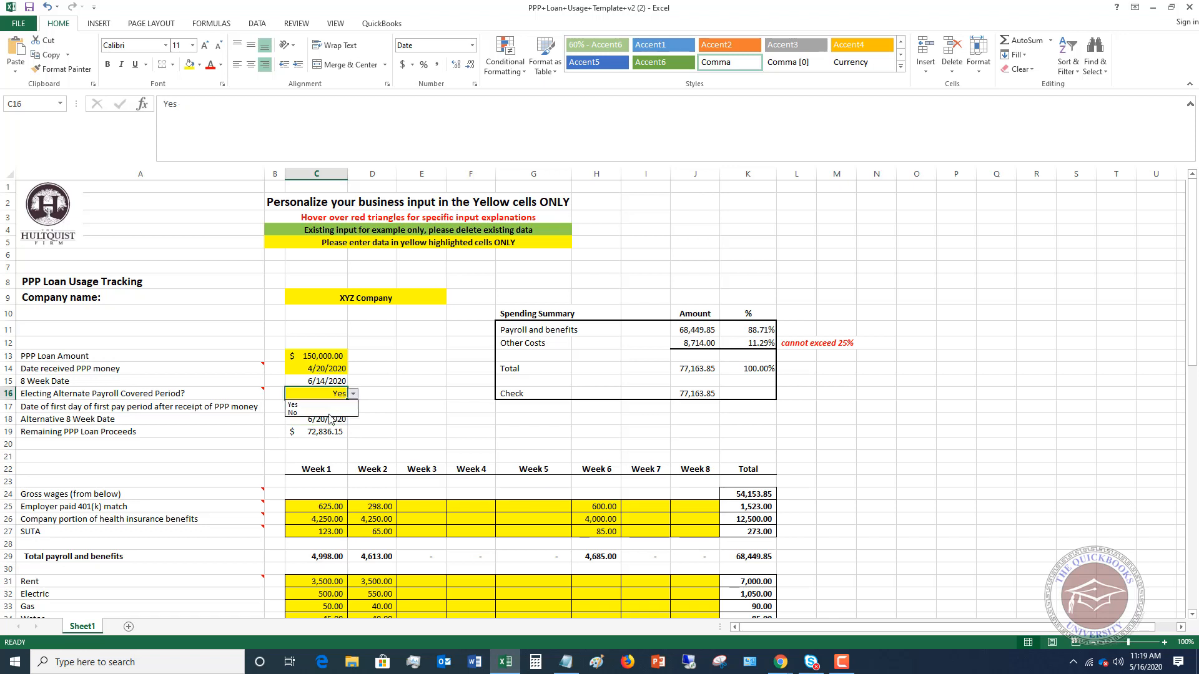
pyautogui.click(328, 415)
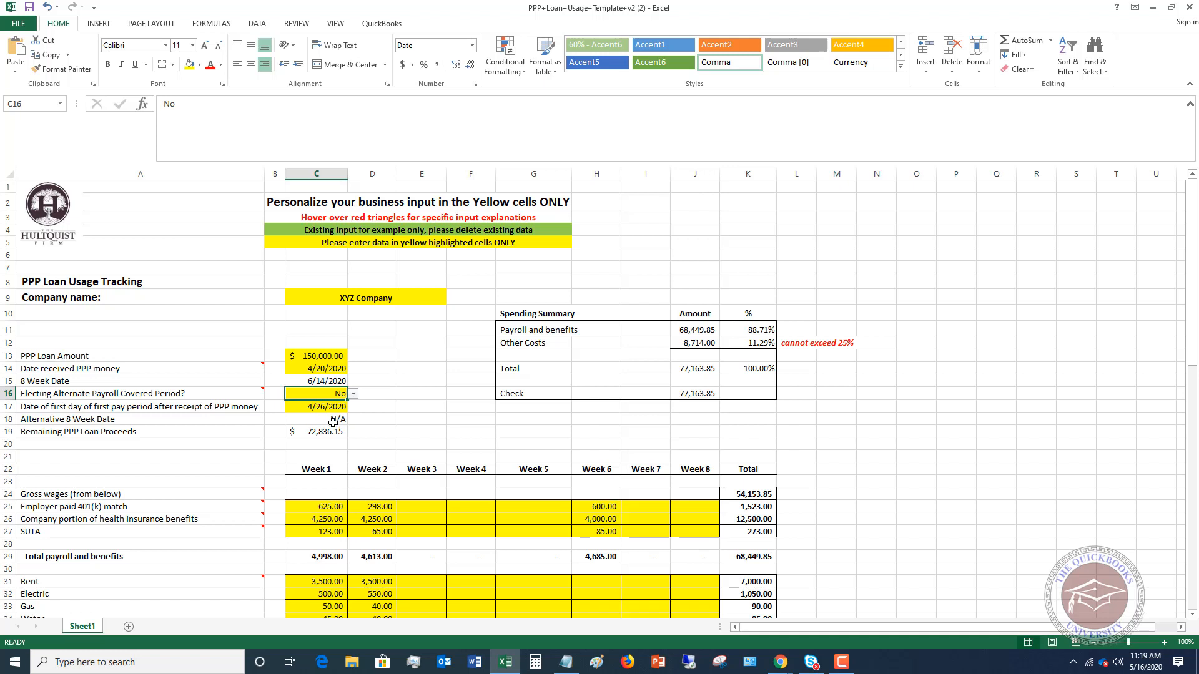
pyautogui.click(353, 393)
pyautogui.click(330, 405)
# - Clear the date of the first day of the first pay period after receipt of PPP money and enter 05/05/20 in C17
pyautogui.click(330, 406)
pyautogui.press('Delete')
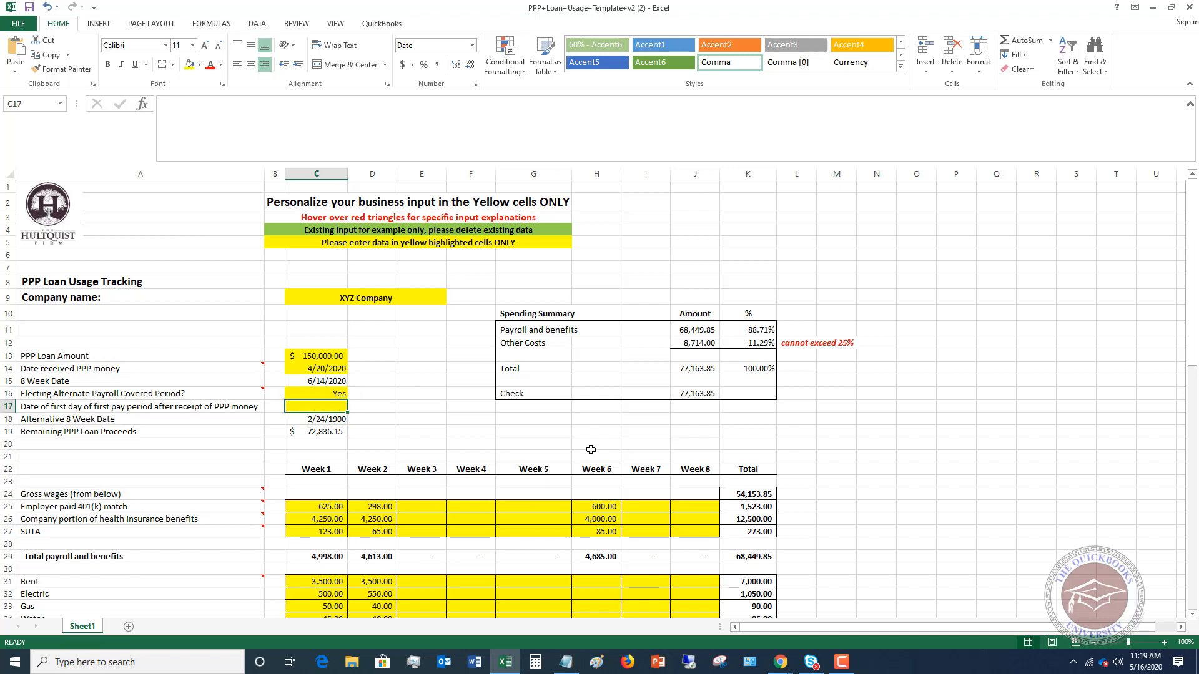
pyautogui.click(335, 420)
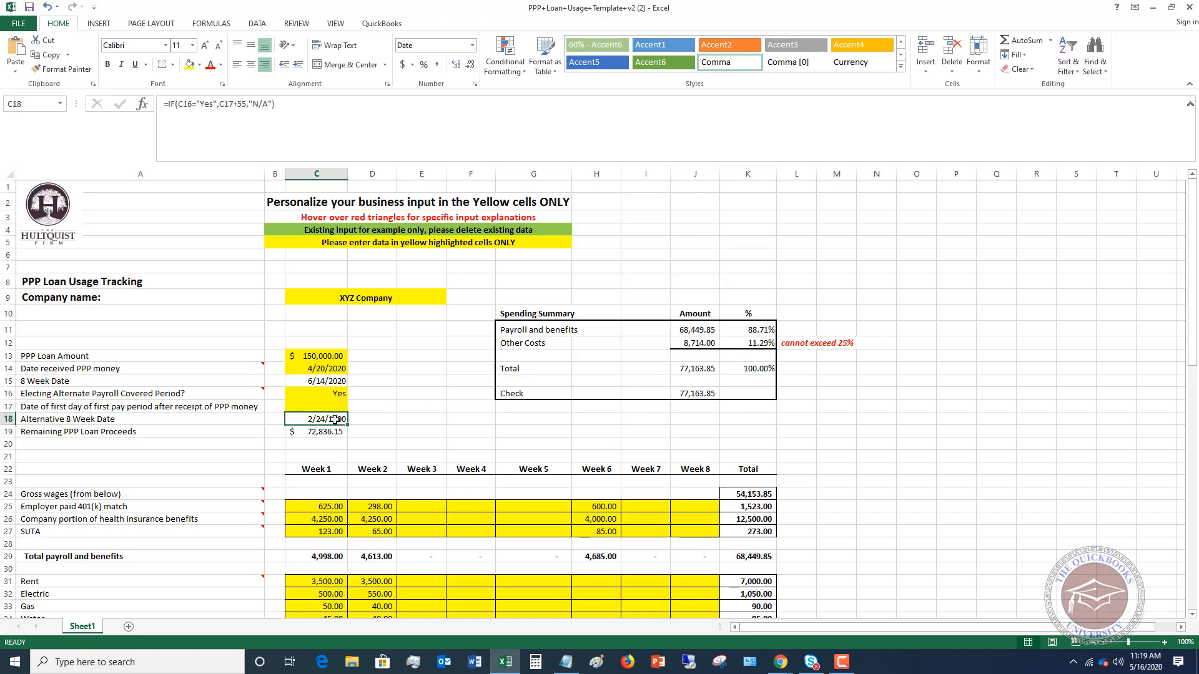
pyautogui.click(331, 393)
pyautogui.press('Down')
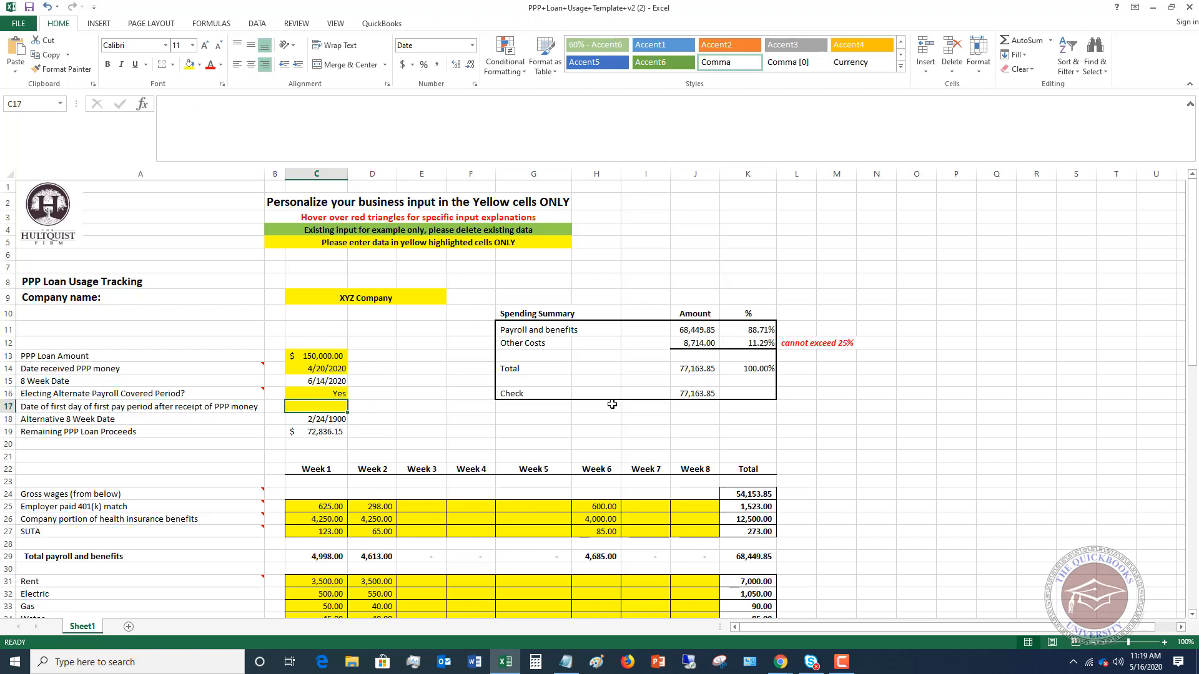
pyautogui.write('0')
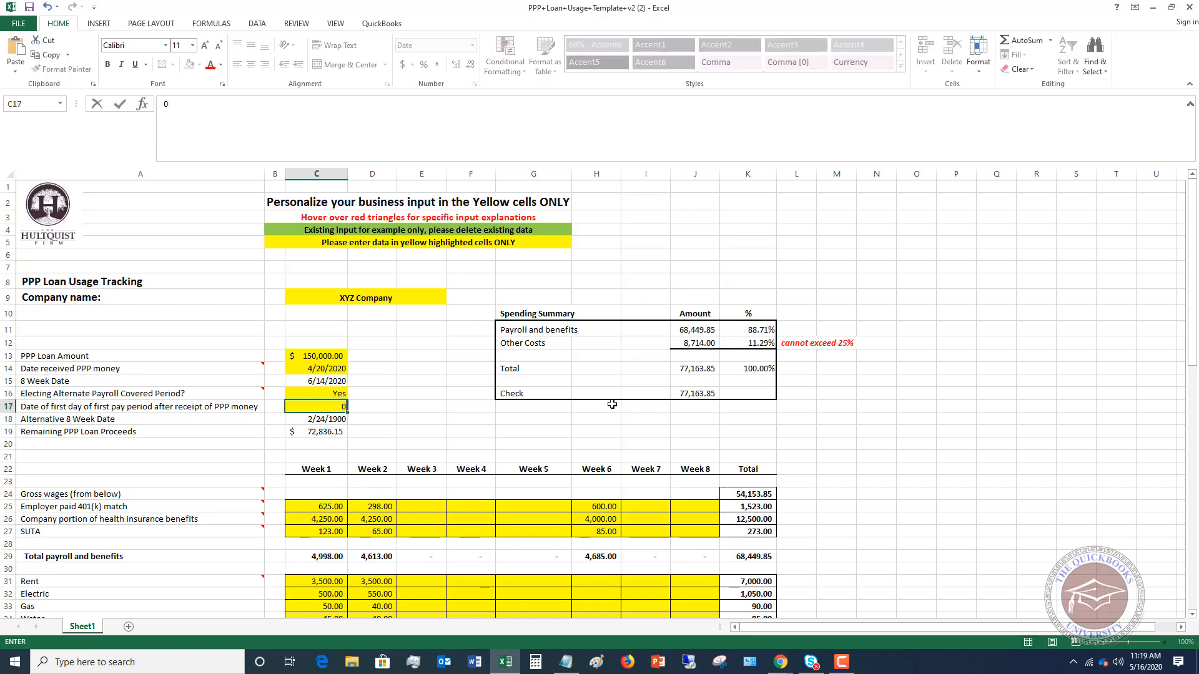
pyautogui.write('5/05/20')
pyautogui.press('Return')
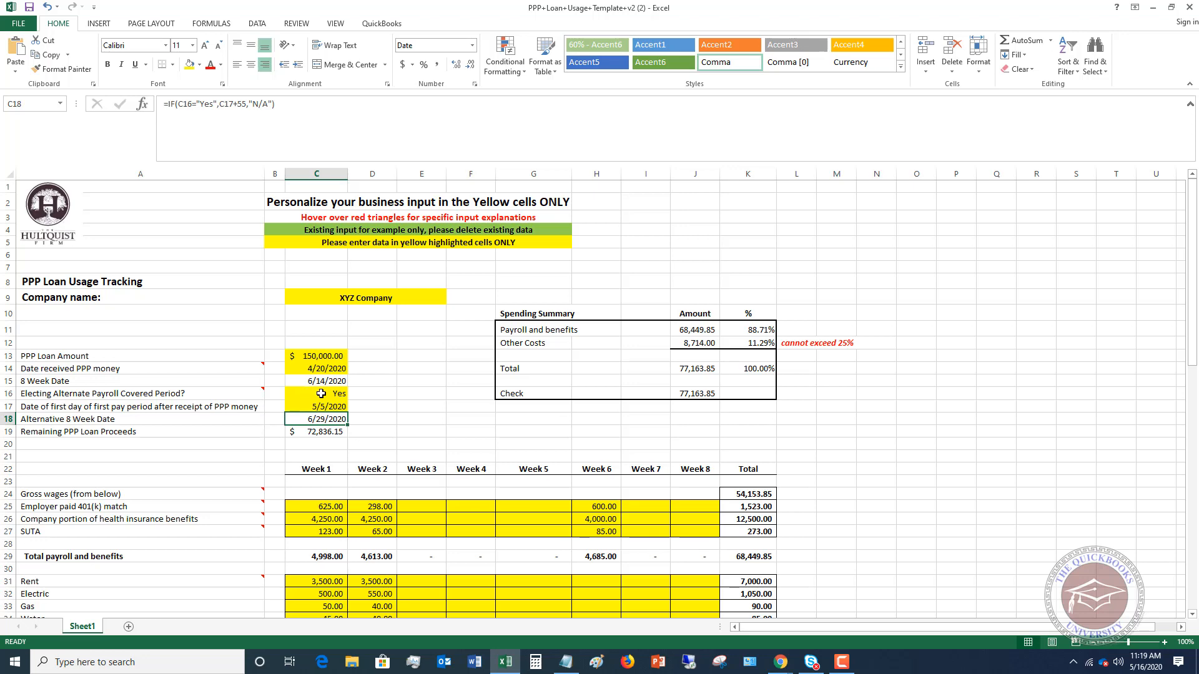
# - Inspect the gross wages total formula in K24 and read the comment attached to the Gross wages row
pyautogui.scroll(-2, 480, 412)
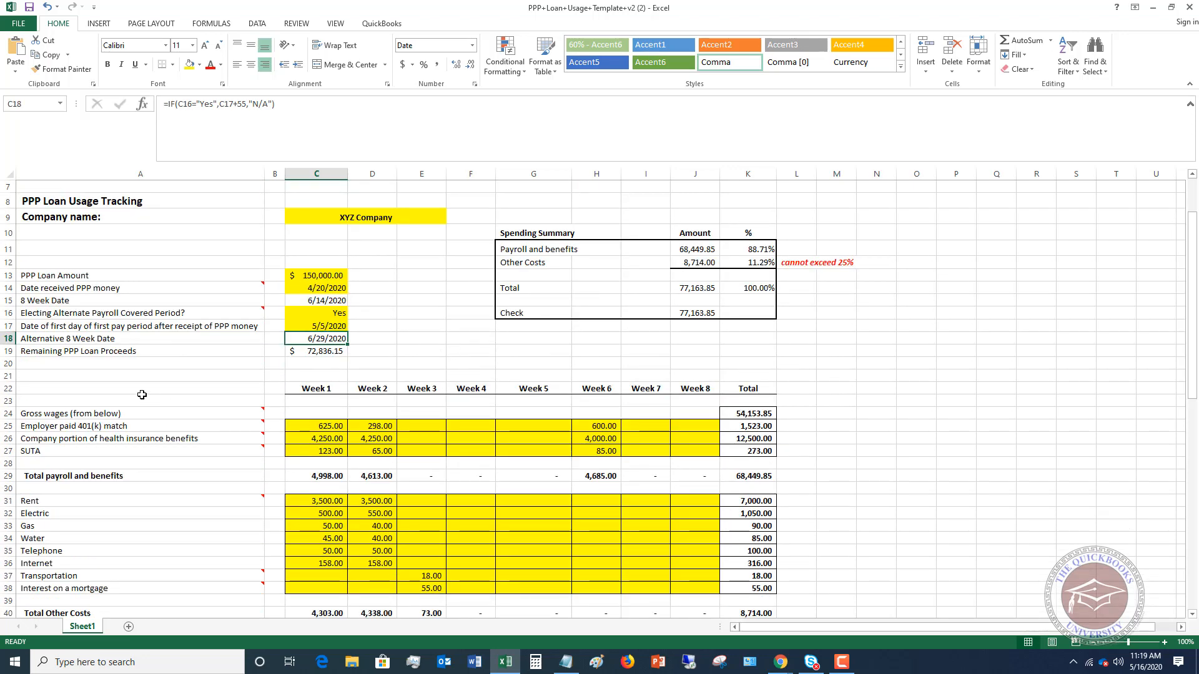
pyautogui.moveTo(46, 414)
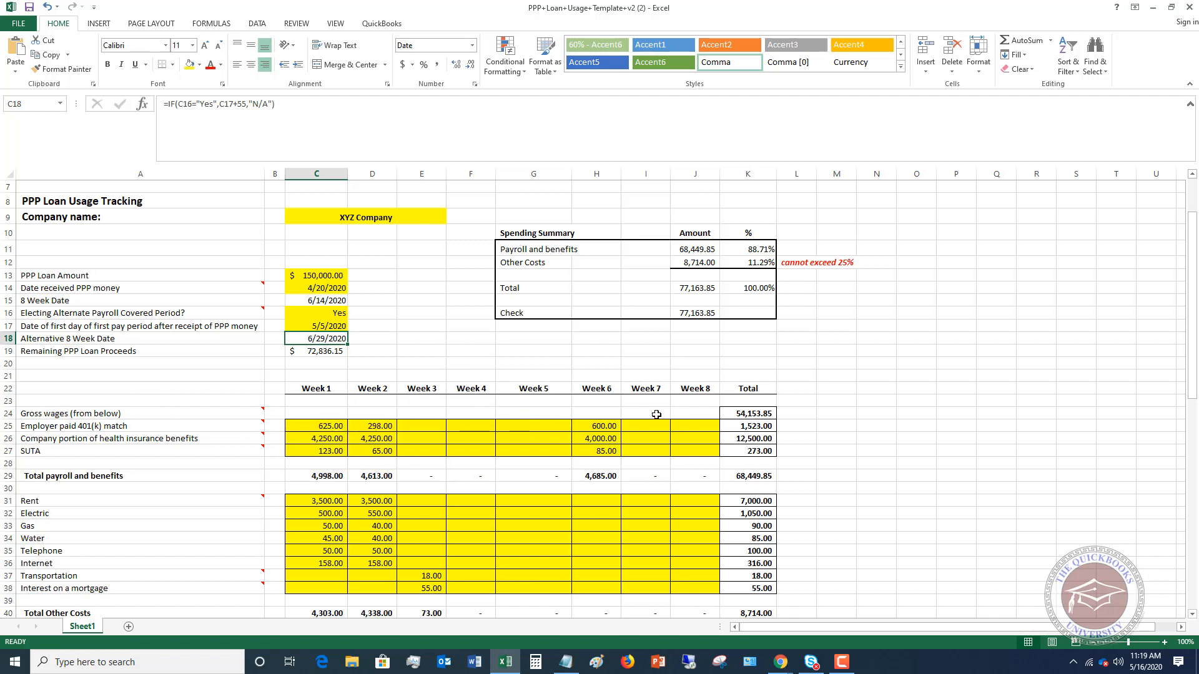
pyautogui.click(738, 410)
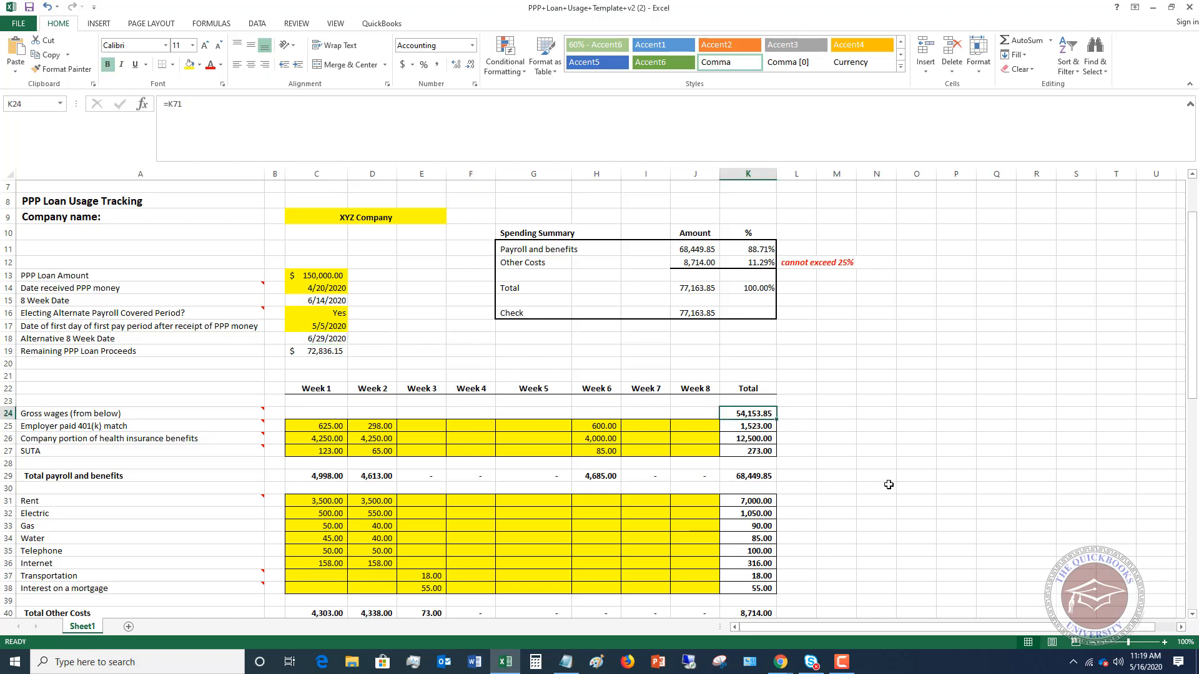
pyautogui.moveTo(122, 416)
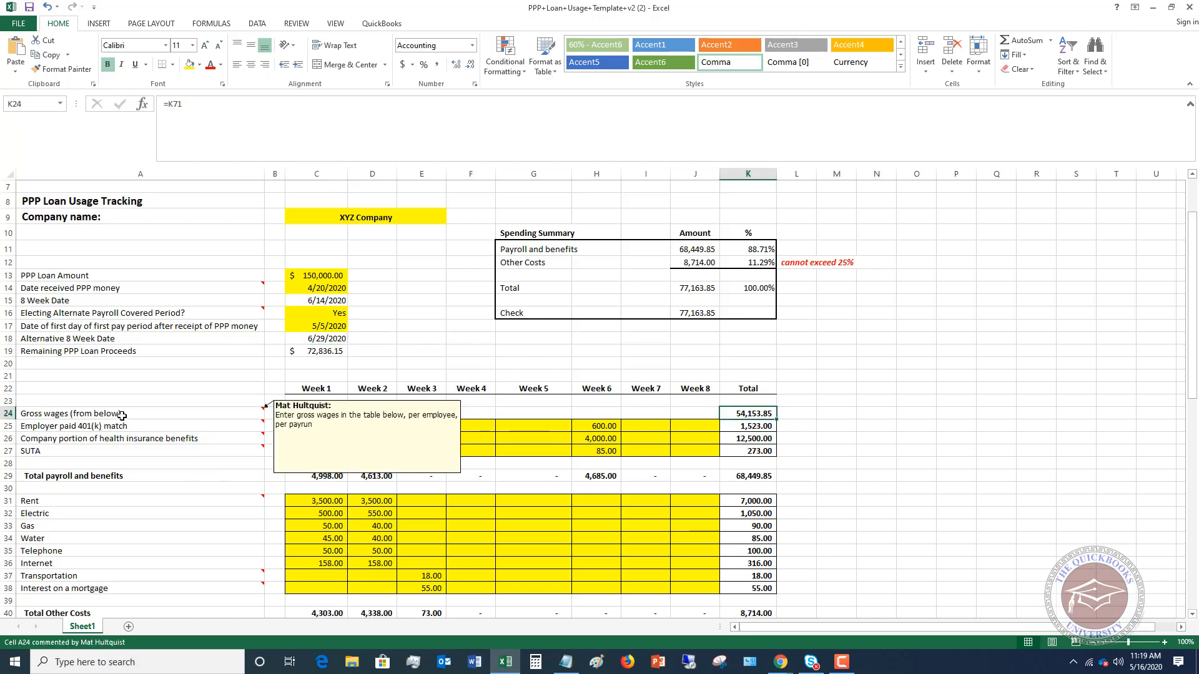
# - Go to the Gross Wages Calculation table and highlight the rows for Employee 12 through Employee 16
pyautogui.scroll(-9, 180, 413)
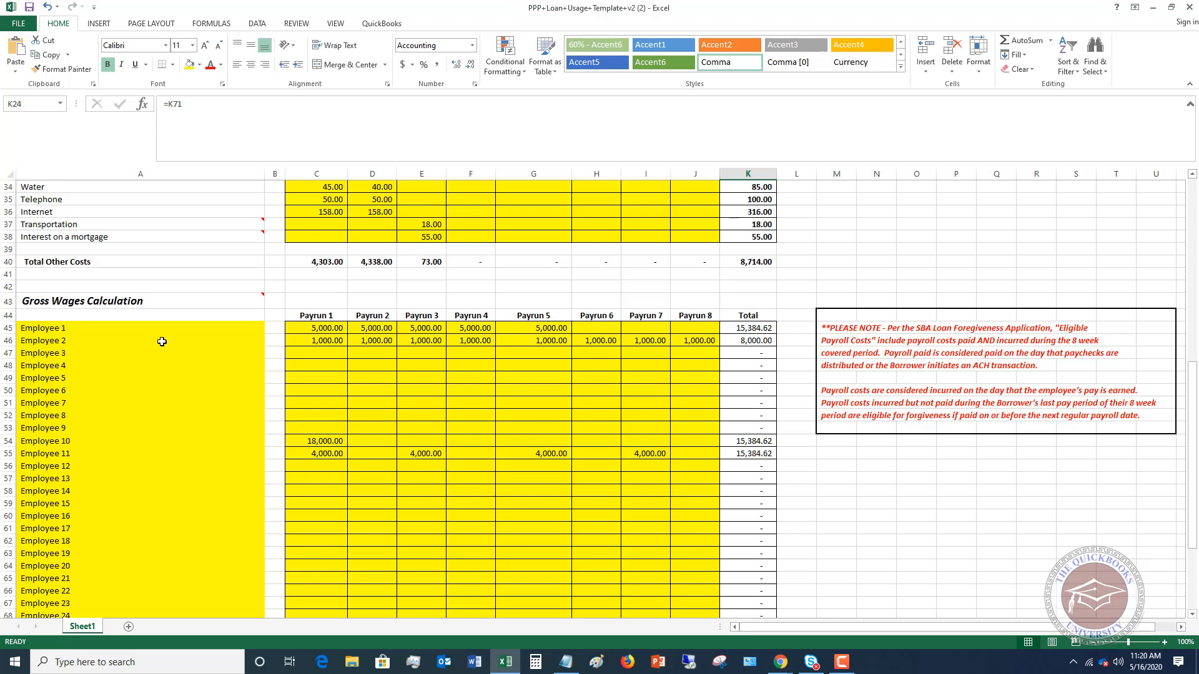
pyautogui.scroll(-2, 128, 477)
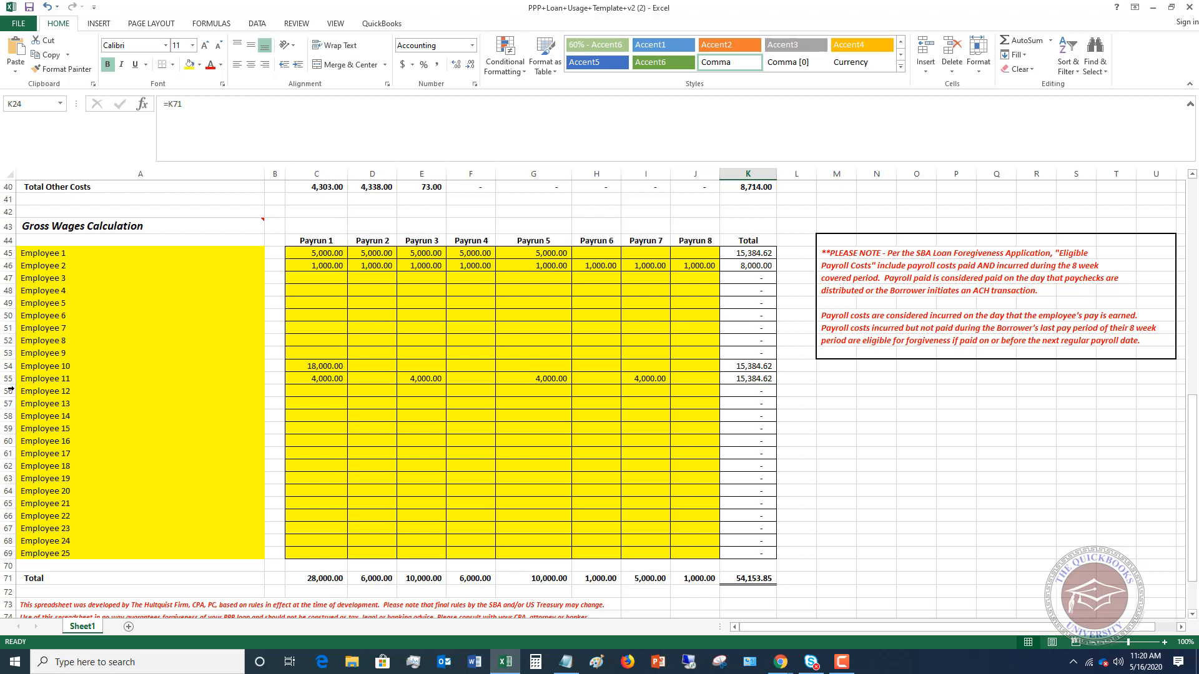
pyautogui.moveTo(8, 391); pyautogui.dragTo(8, 441)
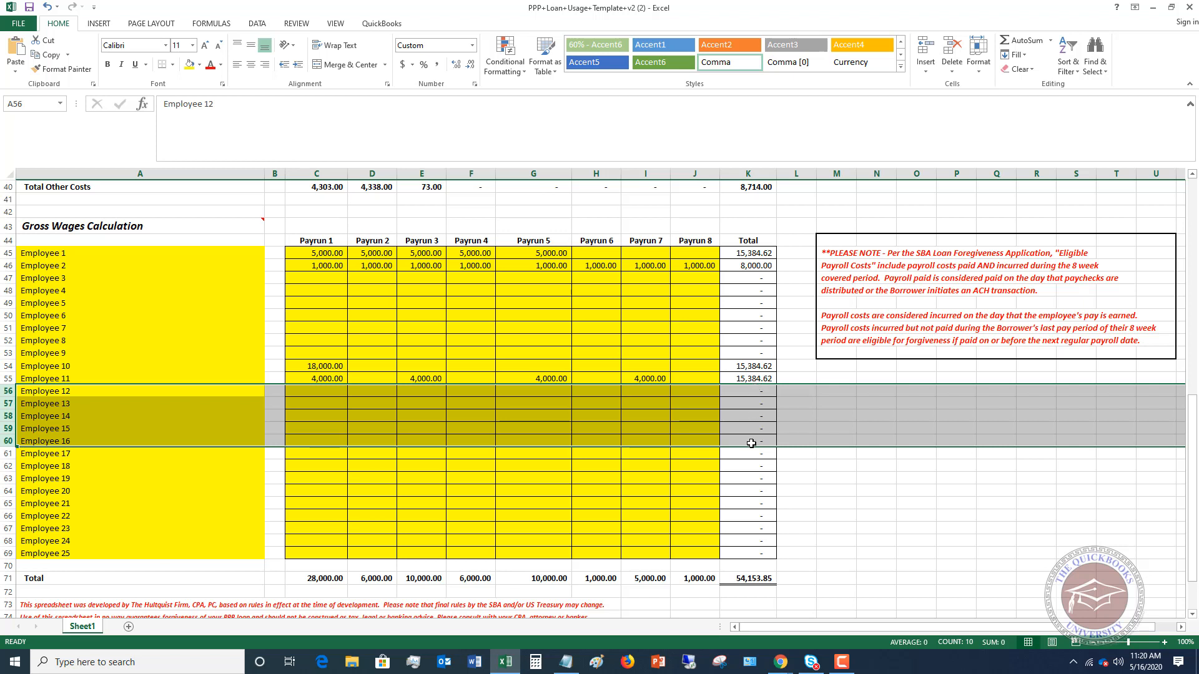
pyautogui.click(216, 415)
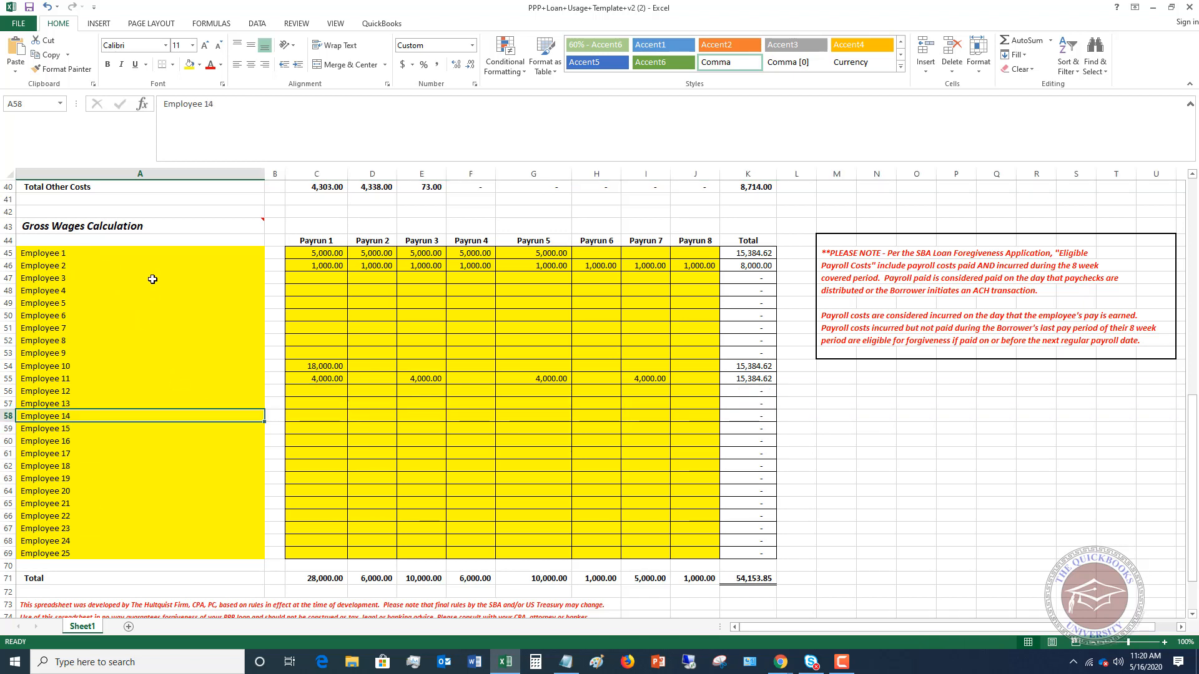
# - Review Employee 1's gross wages across the pay runs and inspect the formula in that employee's Total cell
pyautogui.click(307, 253)
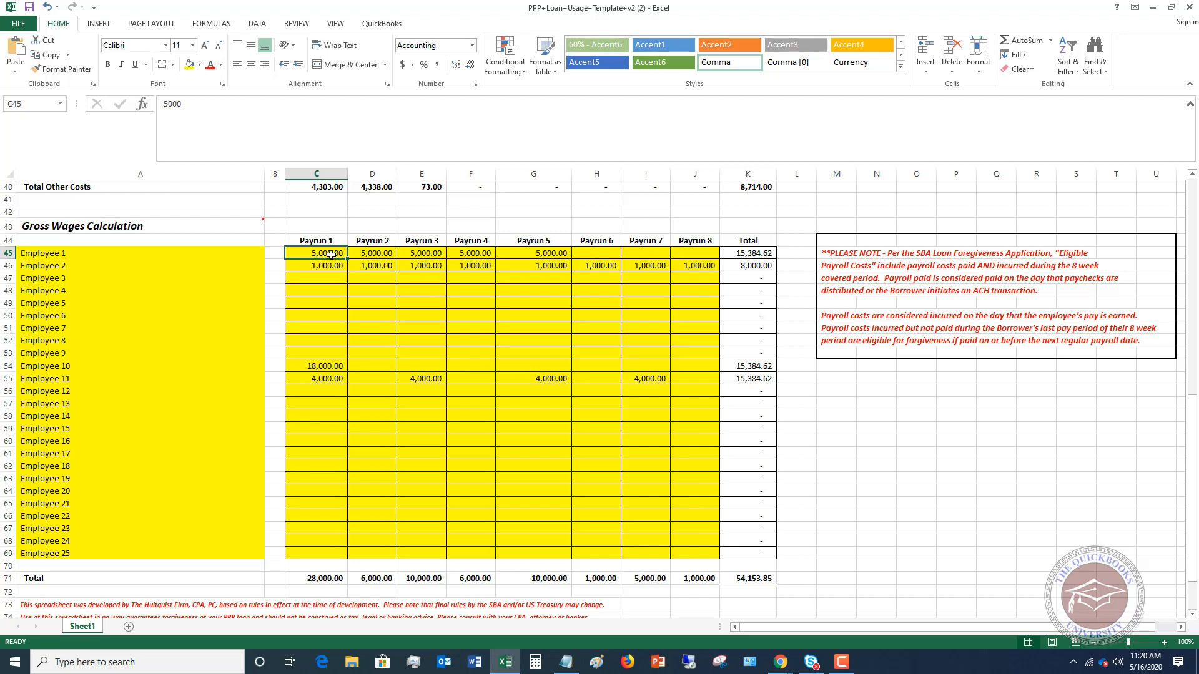
pyautogui.moveTo(263, 220)
pyautogui.press('Right')
pyautogui.press('Right')
pyautogui.press('Right')
pyautogui.press('Right')
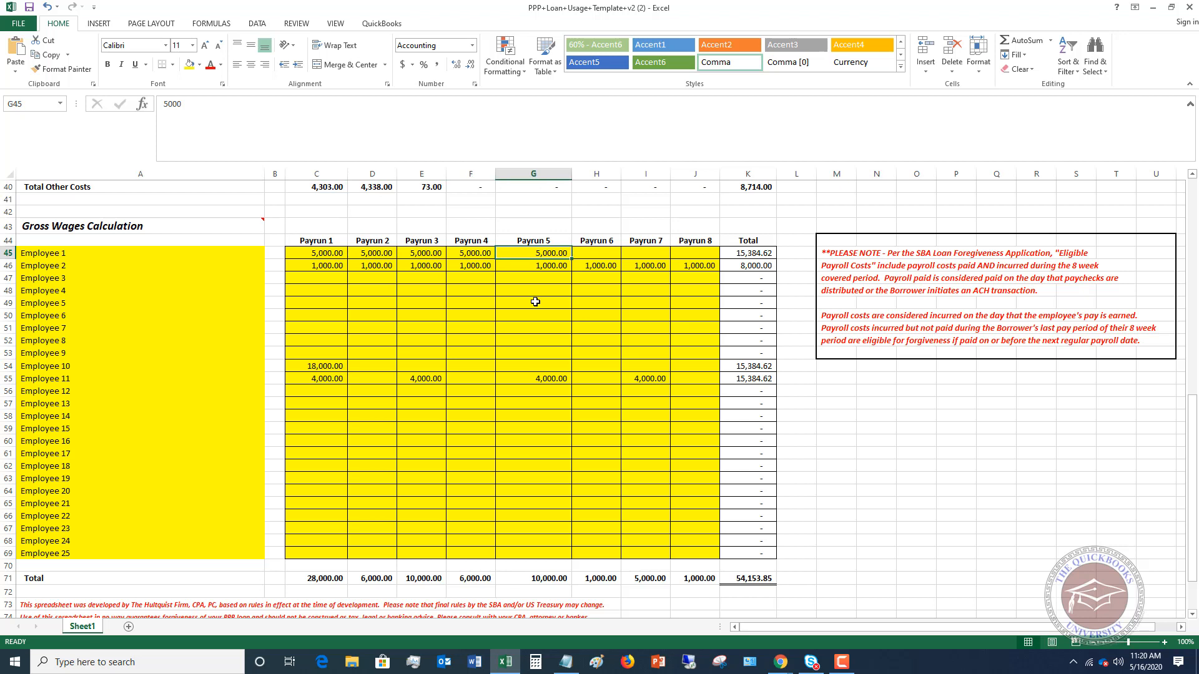
pyautogui.press('Left')
pyautogui.press('Left')
pyautogui.press('Left')
pyautogui.press('Left')
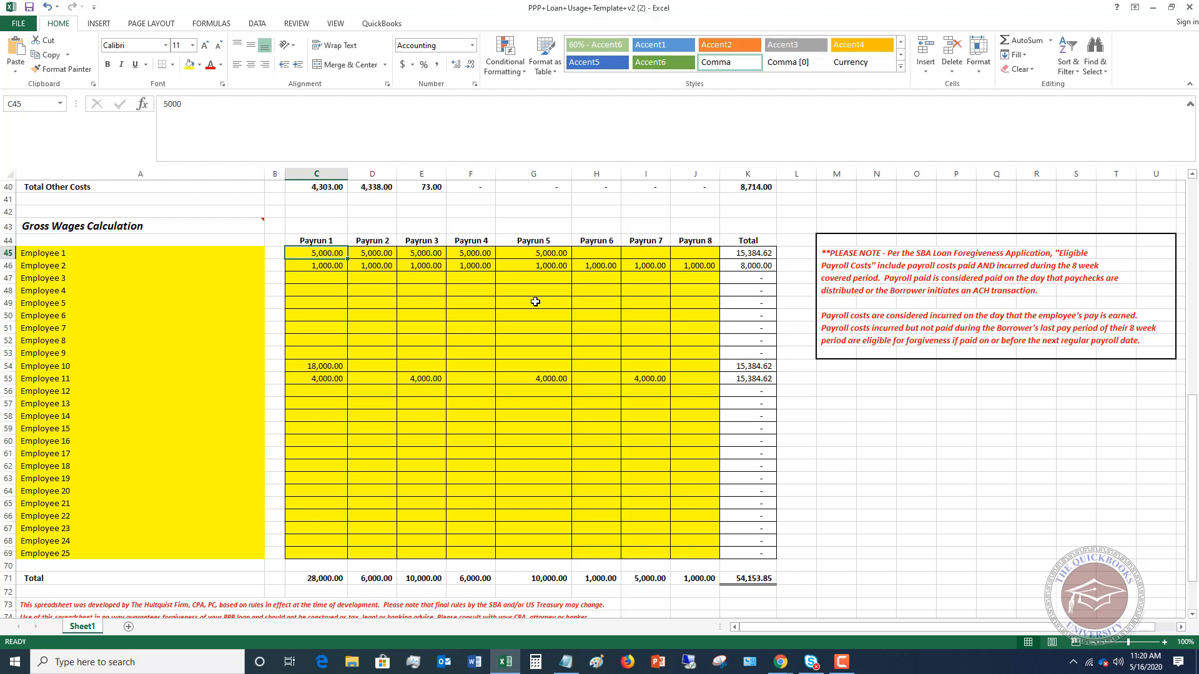
pyautogui.press('Right')
pyautogui.press('Right')
pyautogui.press('Right')
pyautogui.press('Right')
pyautogui.press('Right')
pyautogui.press('Right')
pyautogui.press('Right')
pyautogui.press('Right')
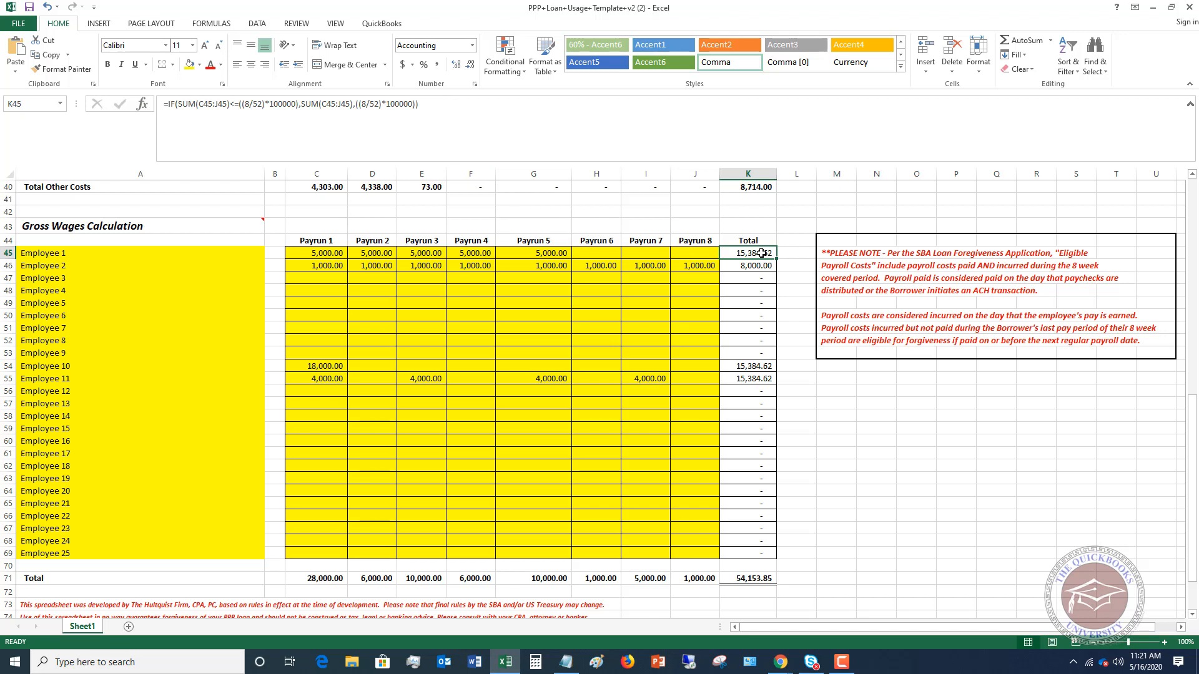
# - Enter Employee 1's gross wages as 6000 for Payrun 6 and 500000 for Payrun 7
pyautogui.click(601, 243)
pyautogui.click(597, 255)
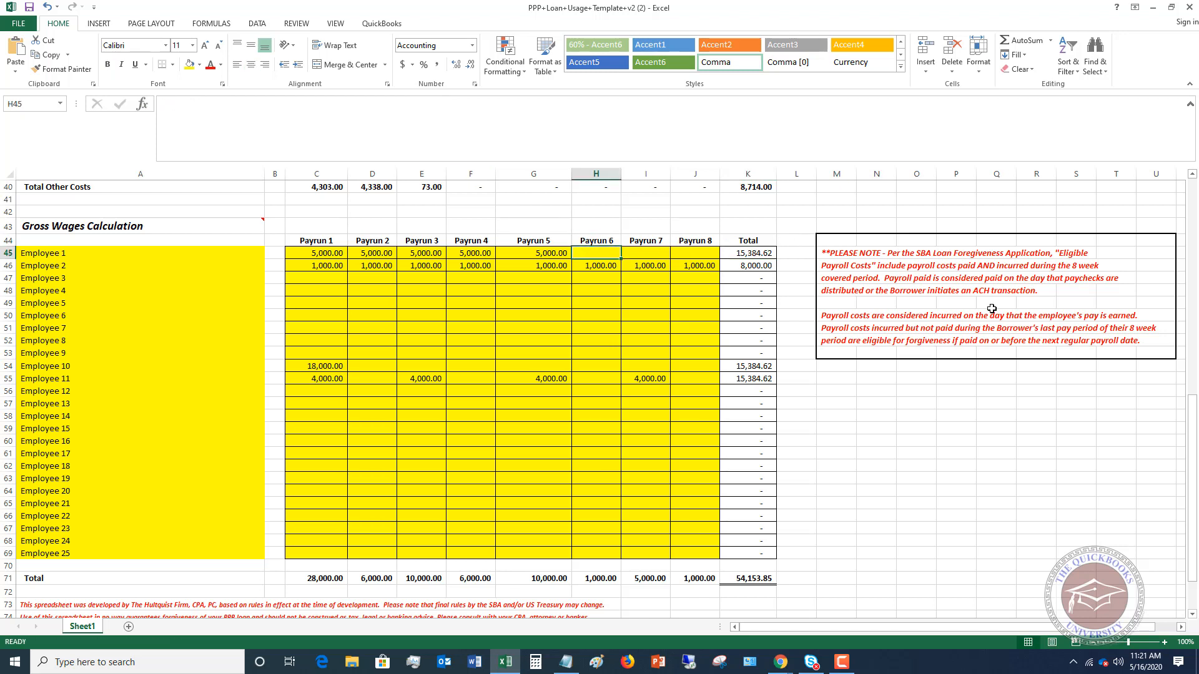
pyautogui.write('6000')
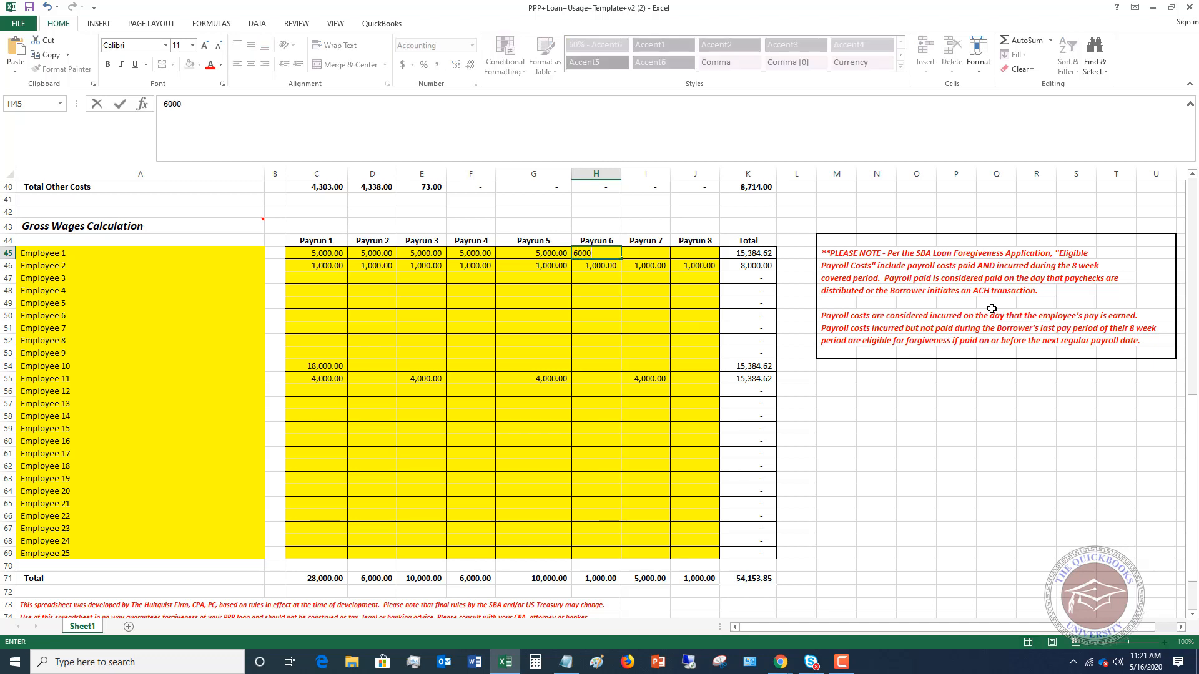
pyautogui.press('Tab')
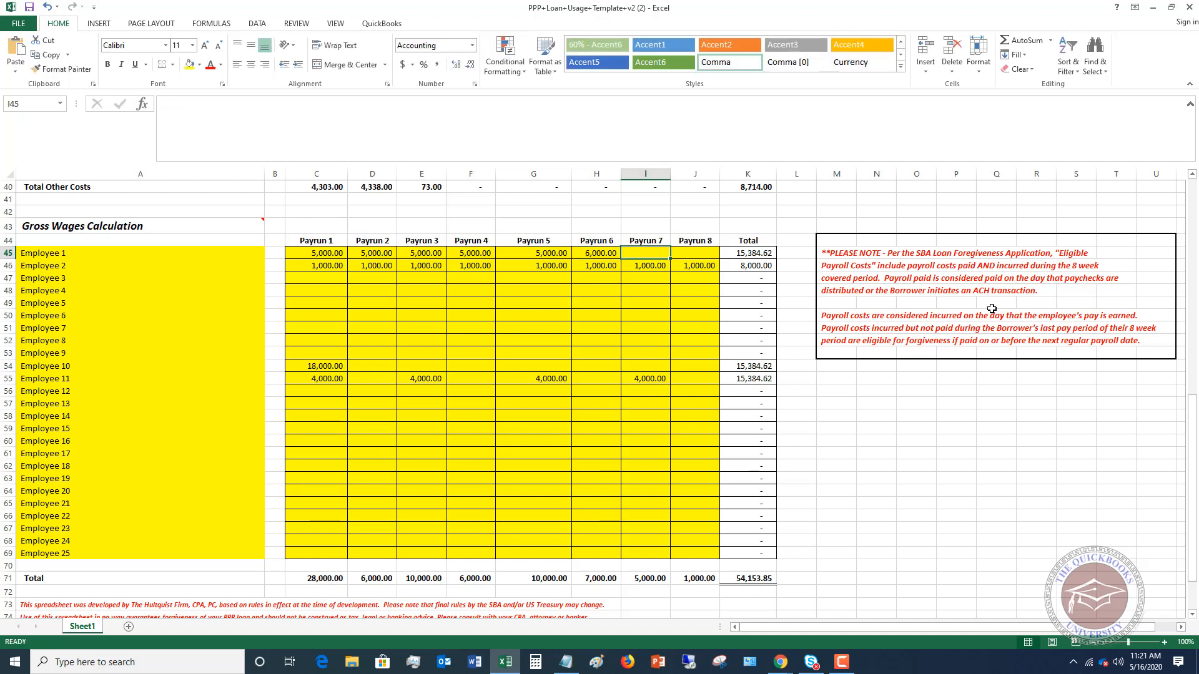
pyautogui.write('500000')
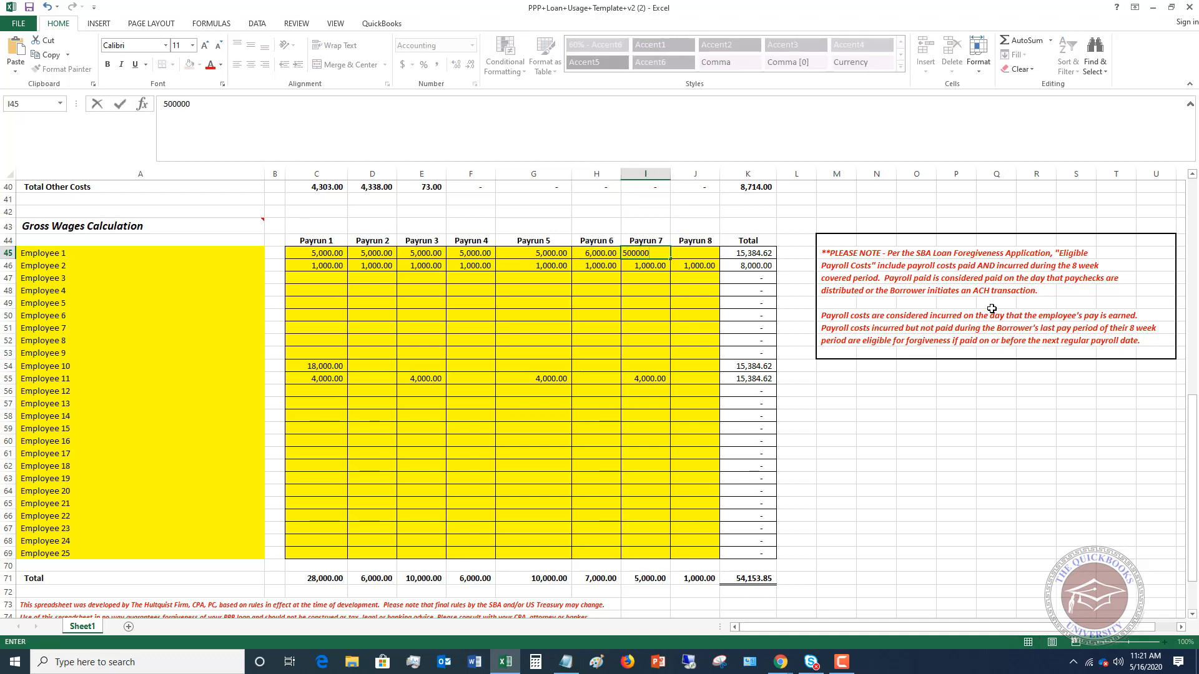
pyautogui.press('Return')
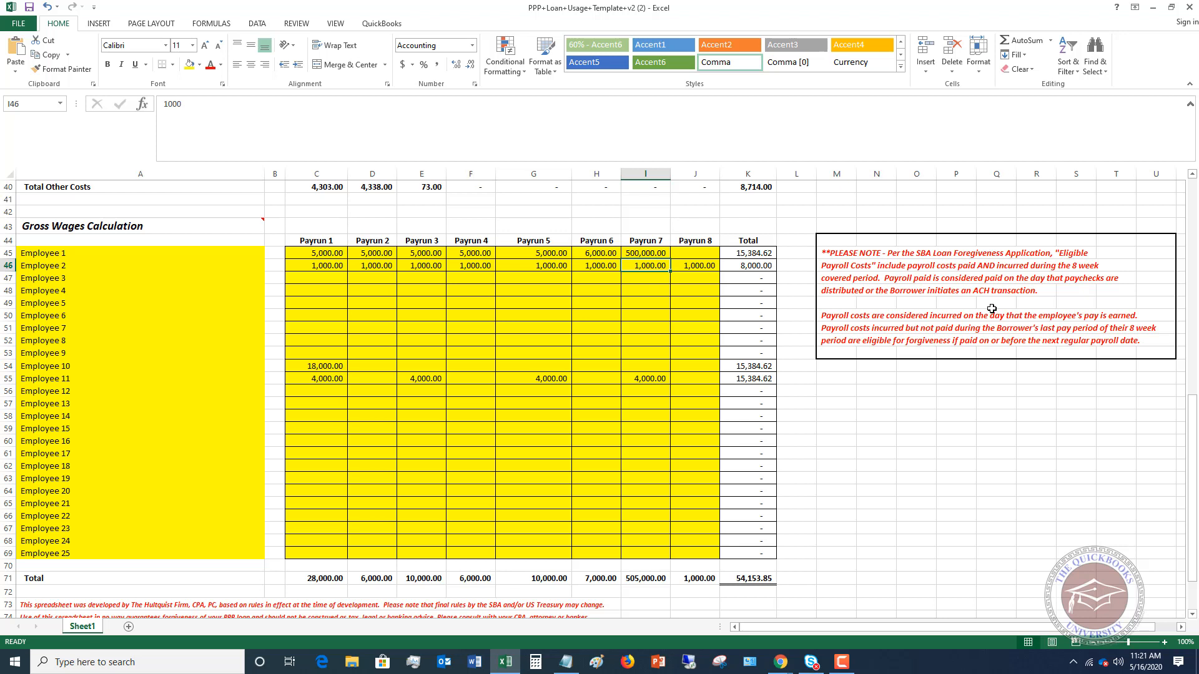
# - Change Employee 2's gross wages for Payrun 6 to 20000
pyautogui.press('Right')
pyautogui.press('Right')
pyautogui.press('Left')
pyautogui.press('Left')
pyautogui.press('Left')
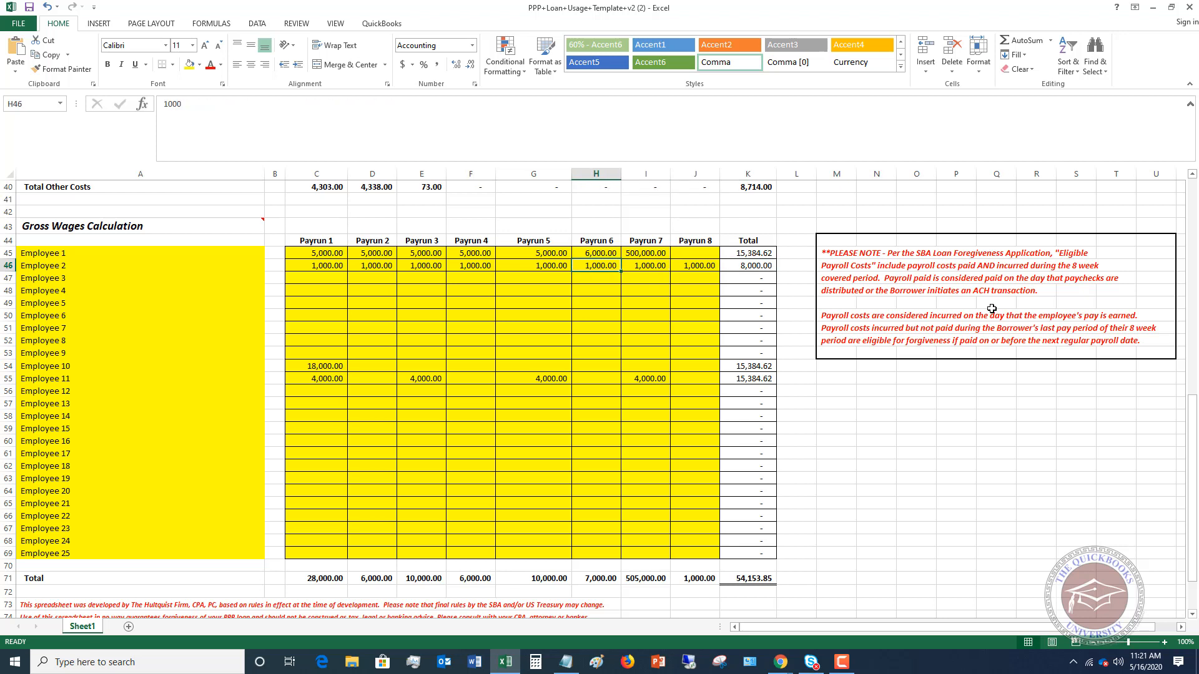
pyautogui.write('20000')
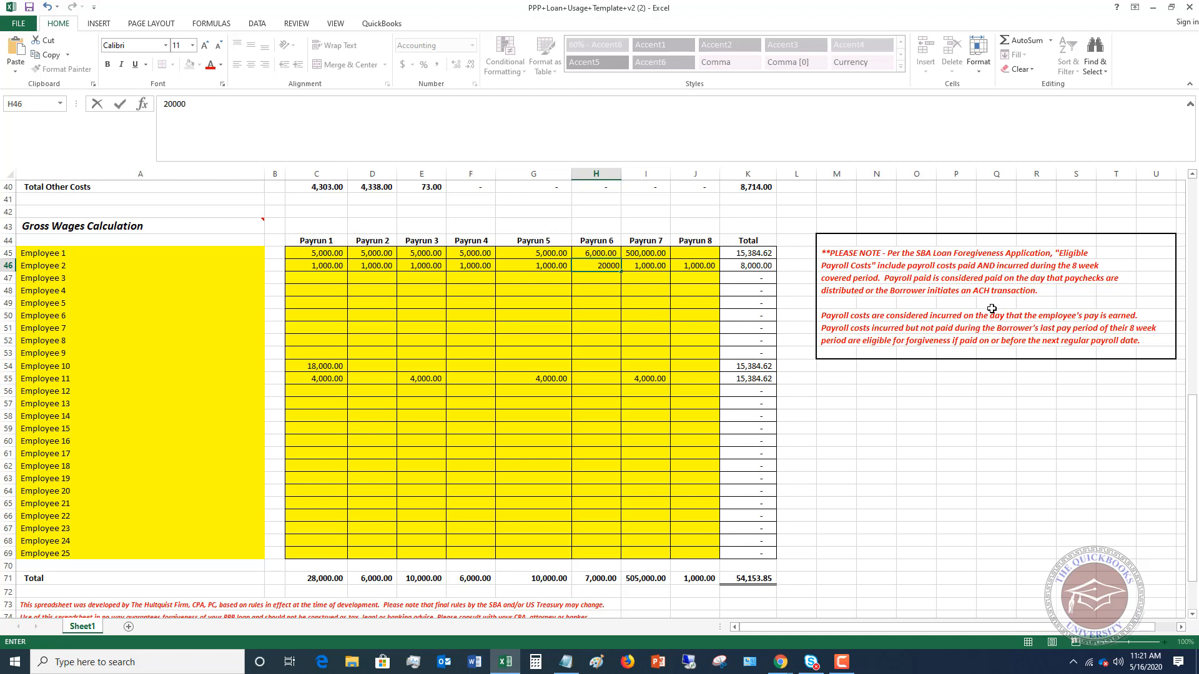
pyautogui.press('Return')
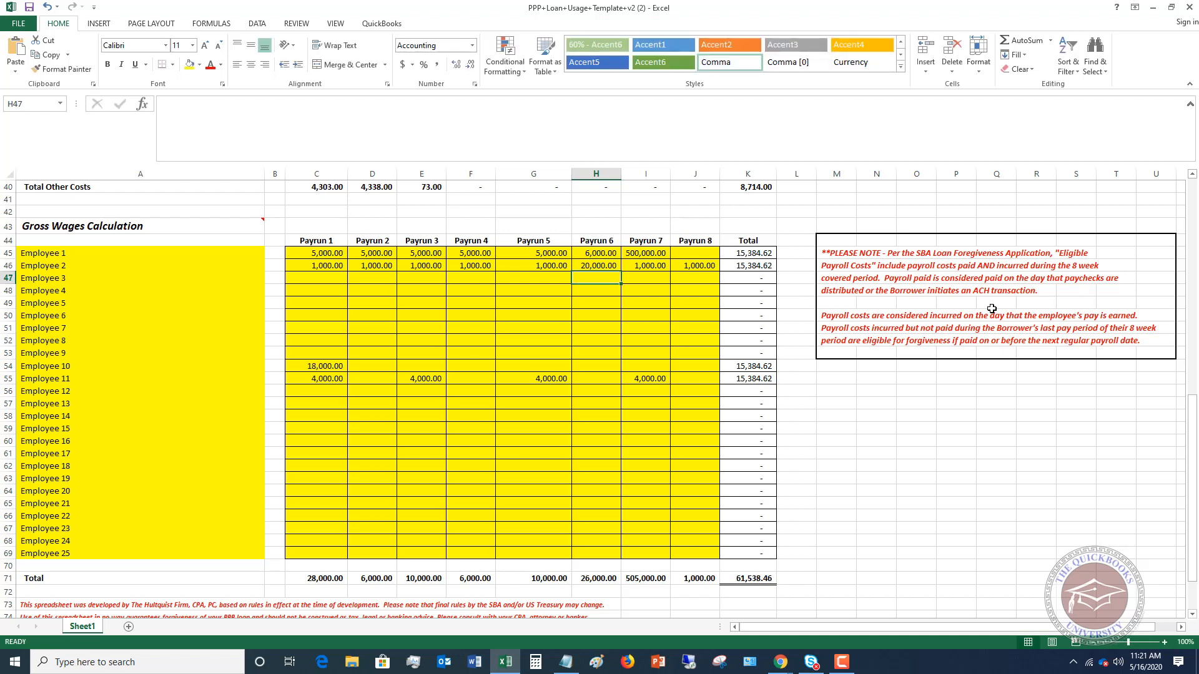
# - Inspect the formulas in Employee 2's Total cell and in the grand total of the Gross Wages Calculation table
pyautogui.press('Up')
pyautogui.press('Right')
pyautogui.press('Right')
pyautogui.press('Right')
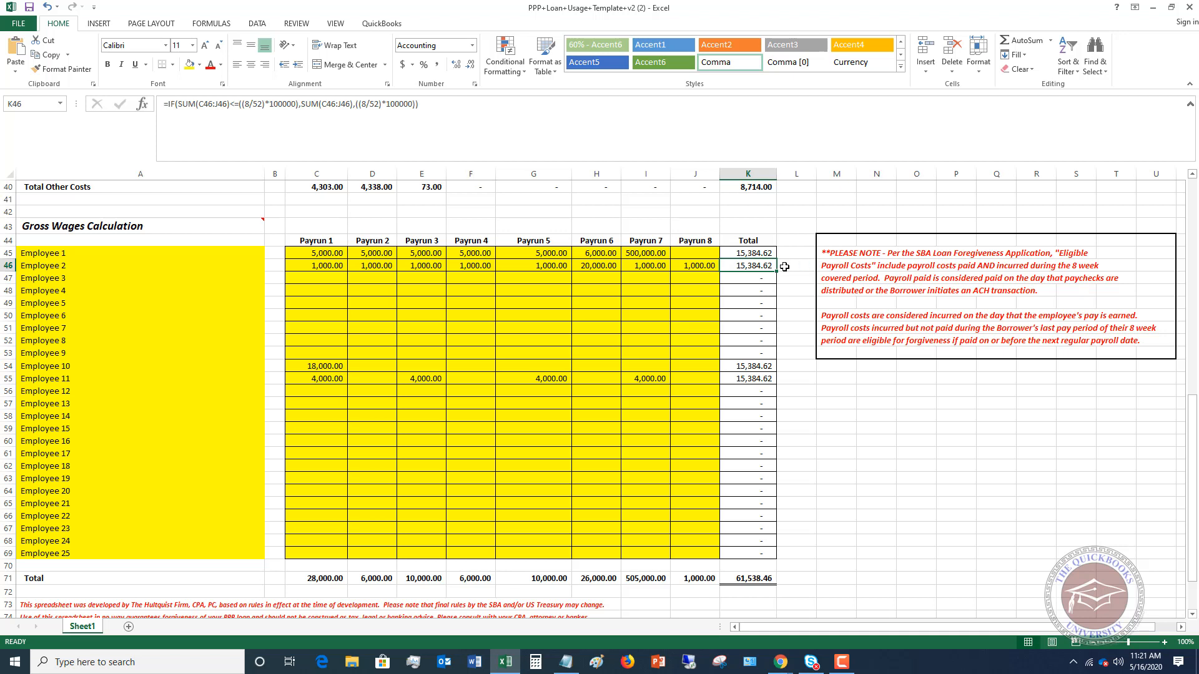
pyautogui.click(746, 577)
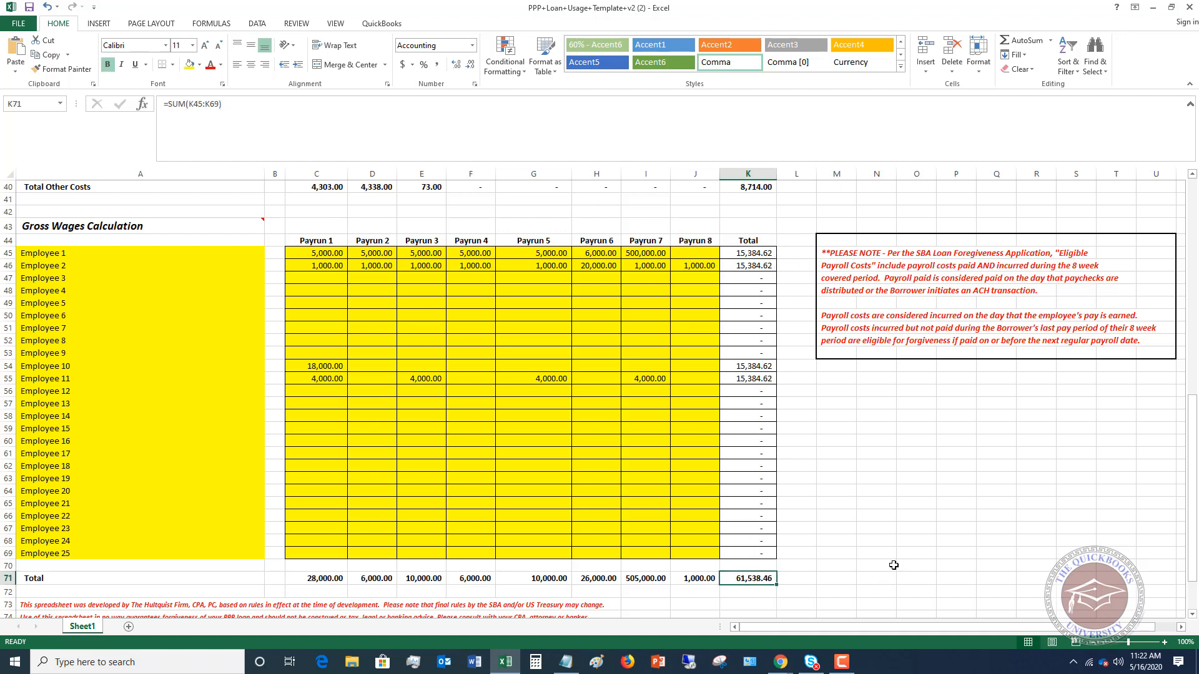
# - Trace the gross wages total through K24, total payroll and benefits, the Spending Summary's payroll amount and the remaining PPP loan proceeds, inspecting each formula
pyautogui.scroll(13, 808, 546)
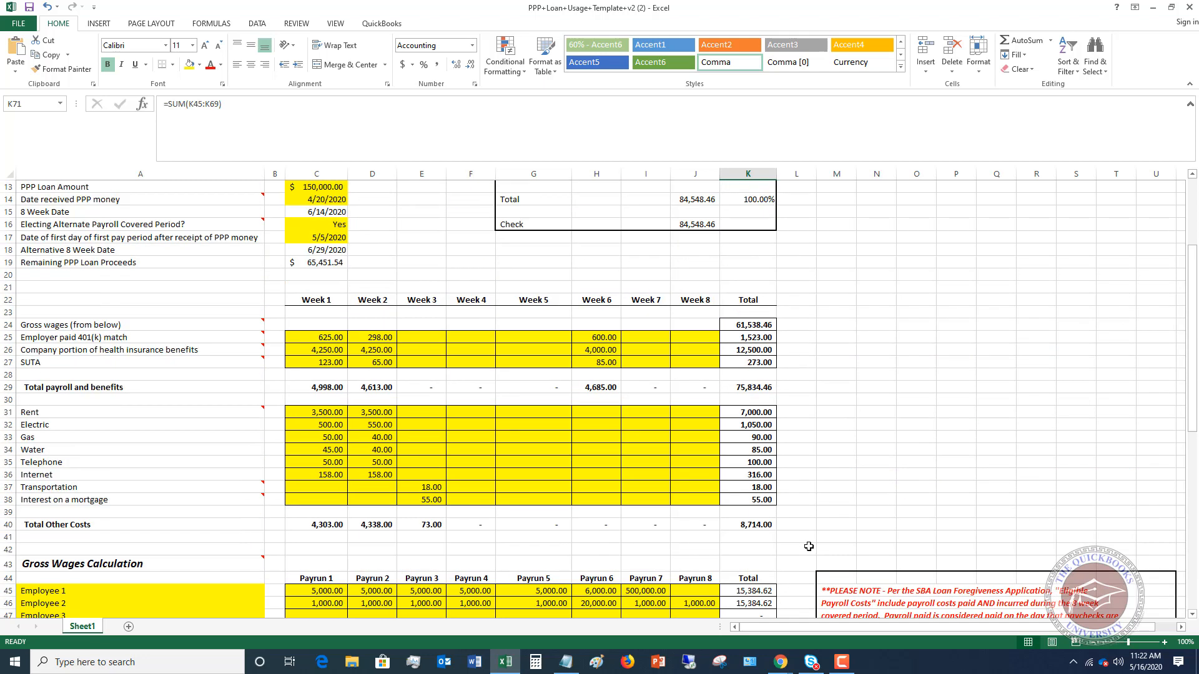
pyautogui.scroll(-2, 787, 427)
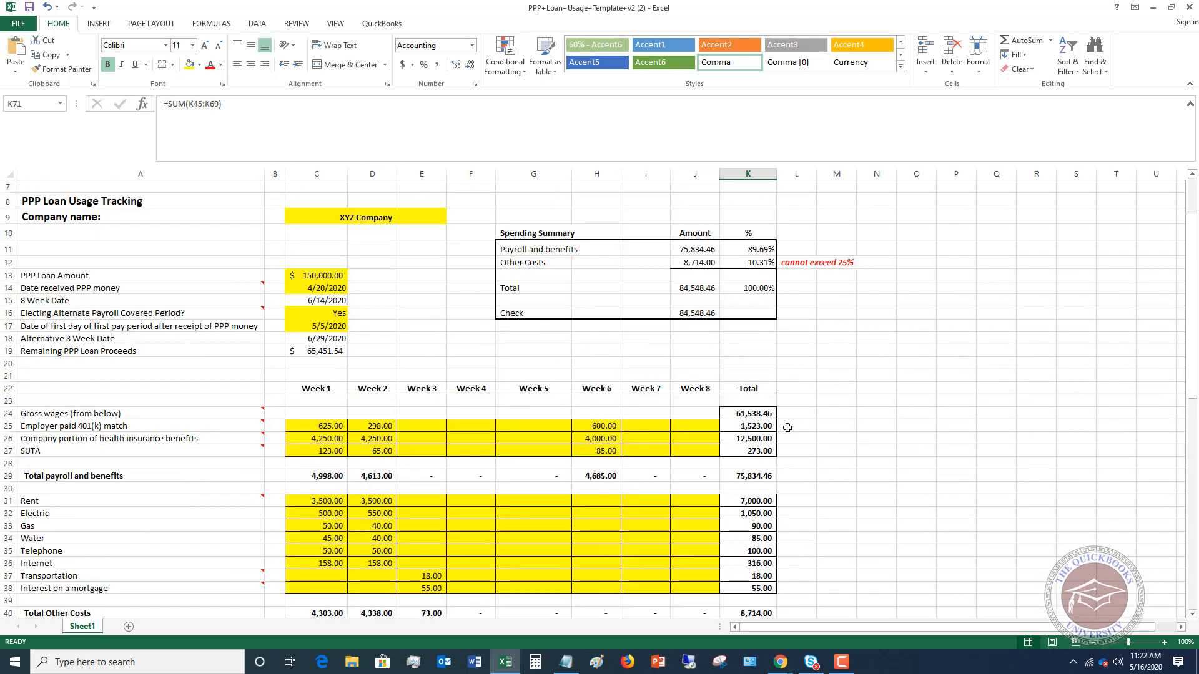
pyautogui.click(757, 413)
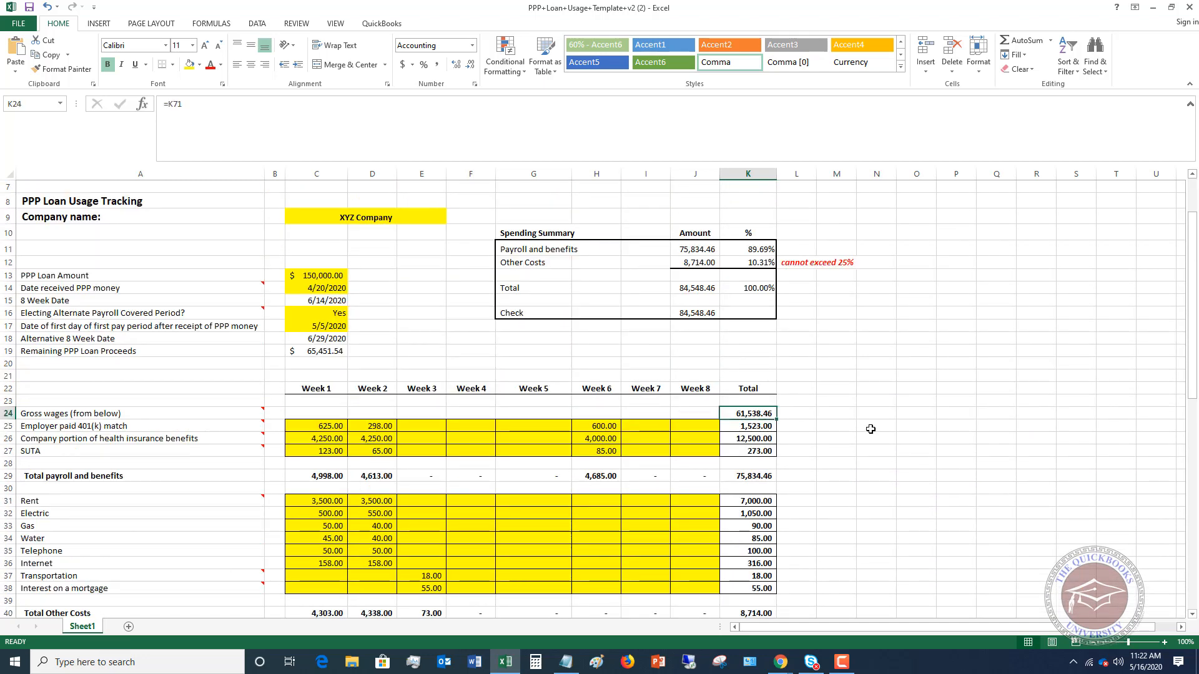
pyautogui.click(753, 477)
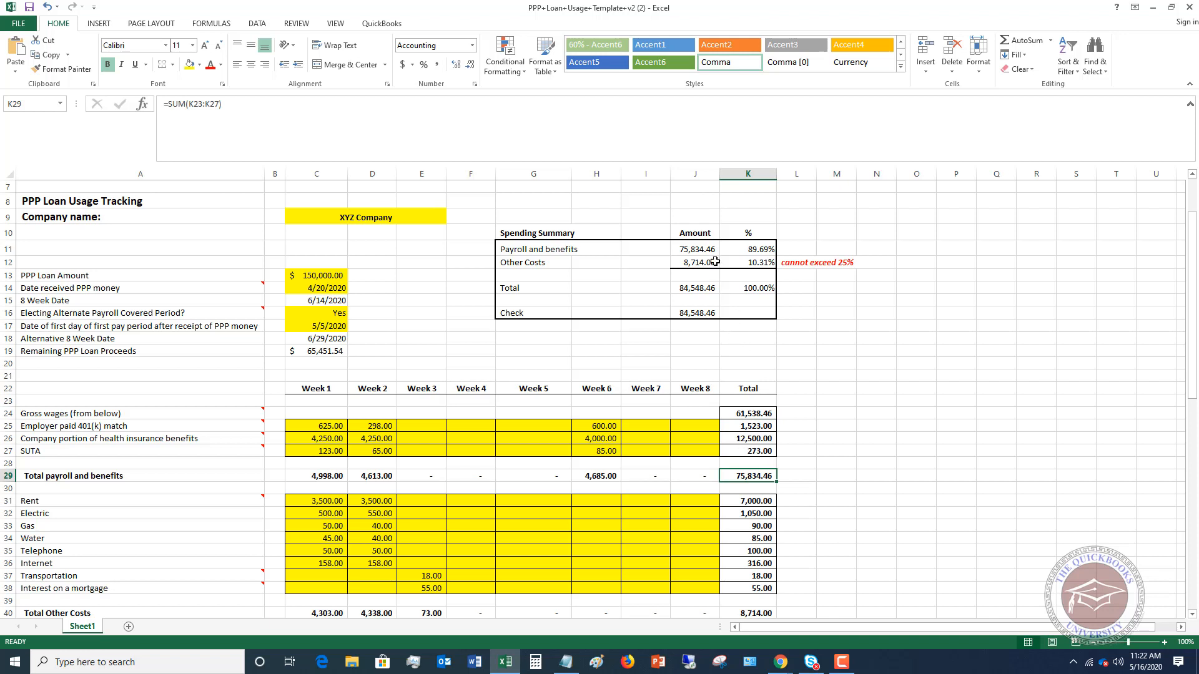
pyautogui.click(698, 250)
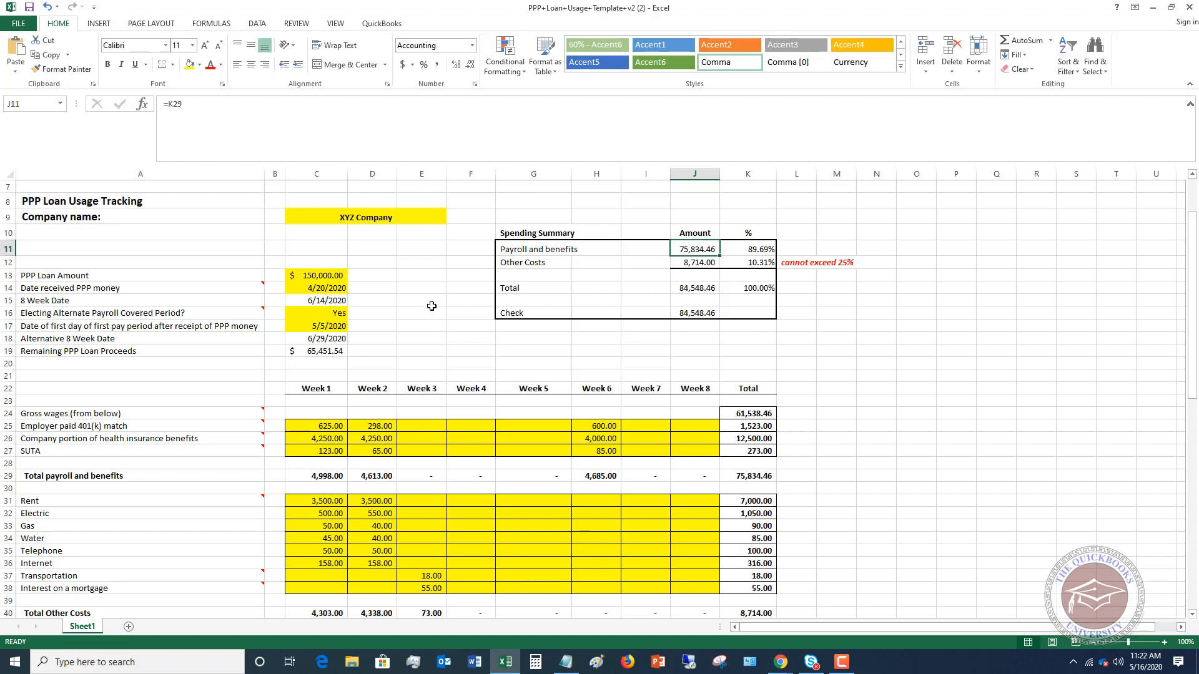
pyautogui.click(328, 350)
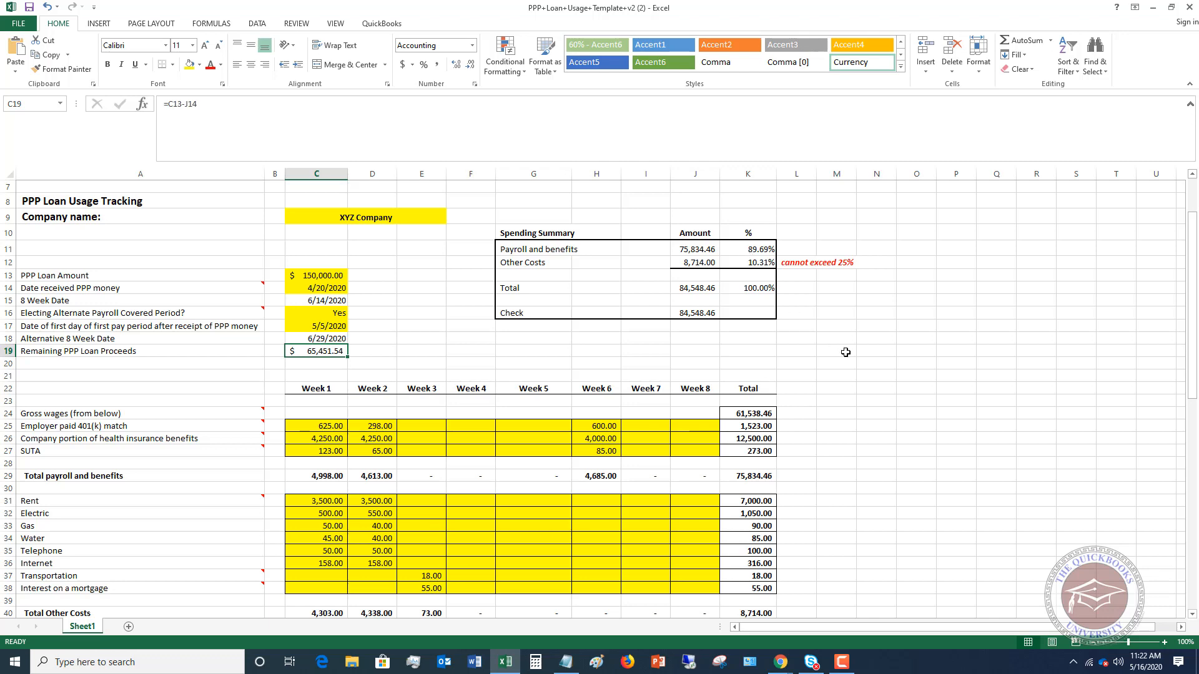
pyautogui.scroll(-7, 845, 352)
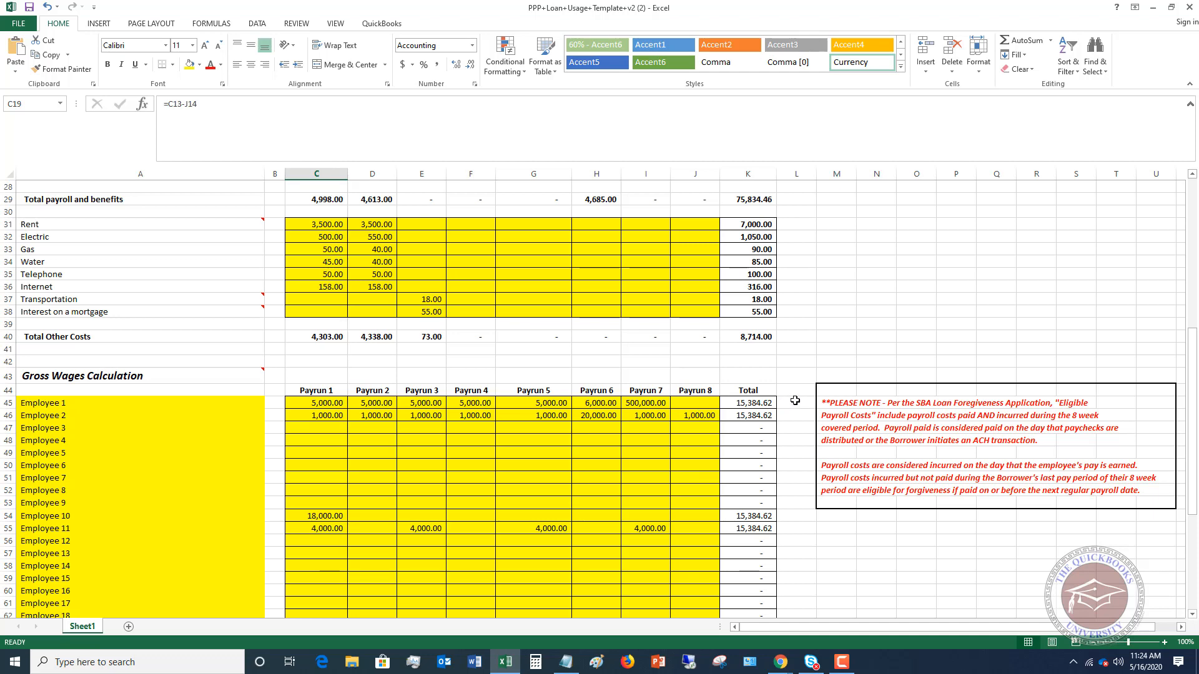
pyautogui.scroll(7, 795, 400)
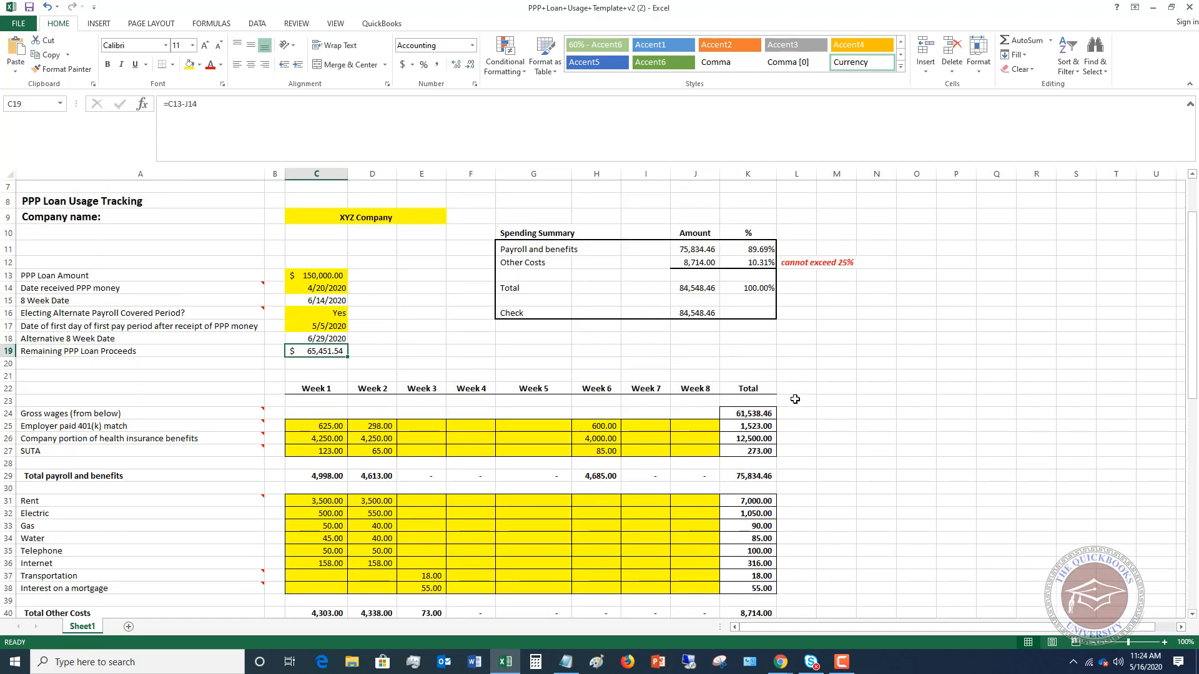